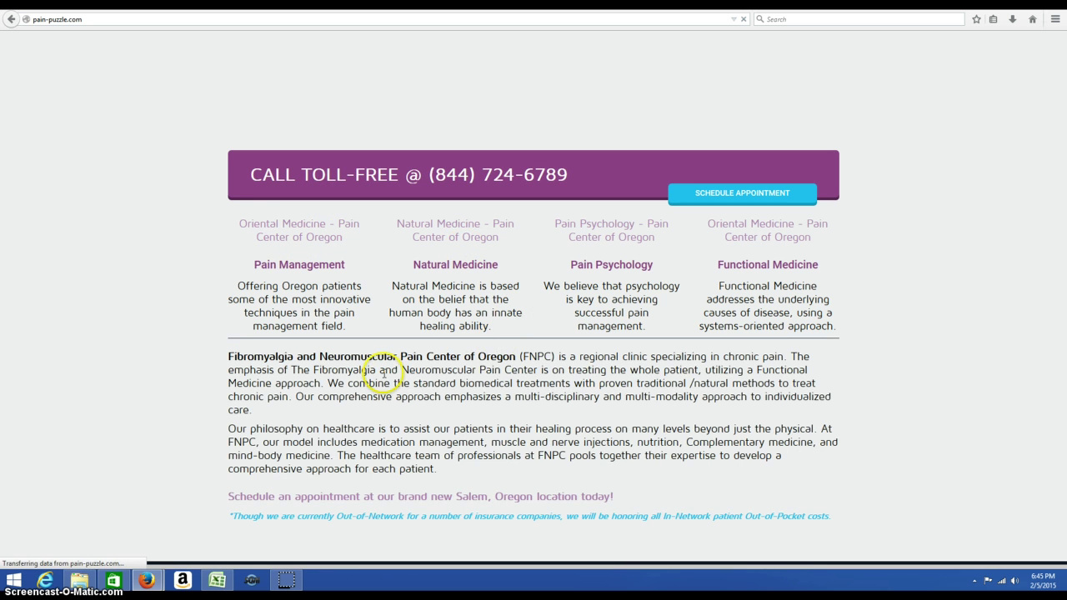
- Examine the pain-puzzle.com homepage, highlighting parts of the clinic's name in its description
{"action": "left_click_drag", "start_coordinate": [383, 376], "coordinate": [986, 553]}
{"action": "left_click", "coordinate": [946, 354]}
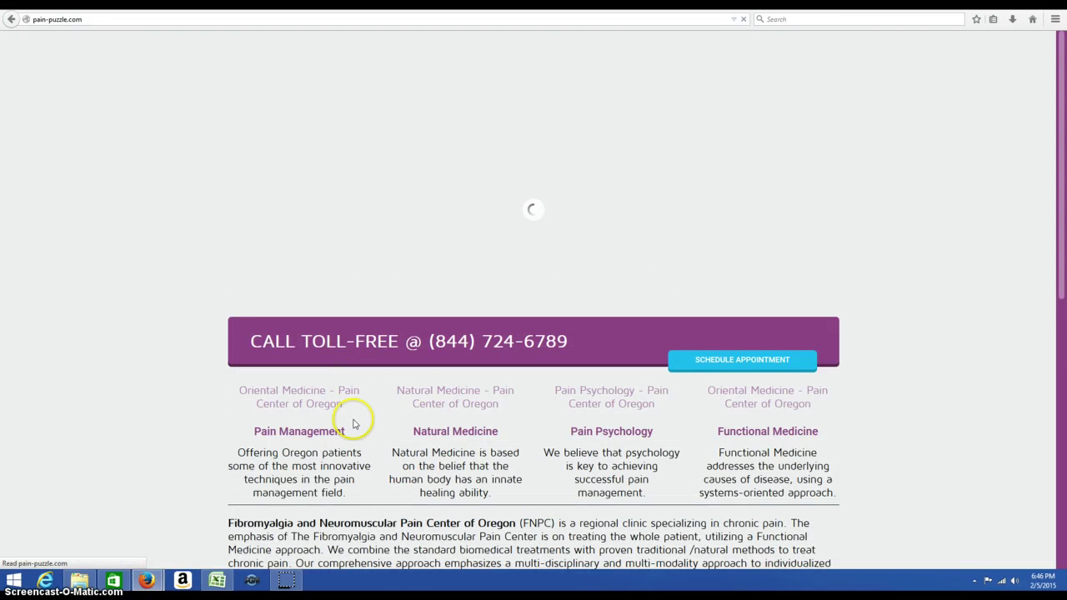
{"action": "scroll", "coordinate": [251, 432], "scroll_direction": "down", "scroll_amount": 2}
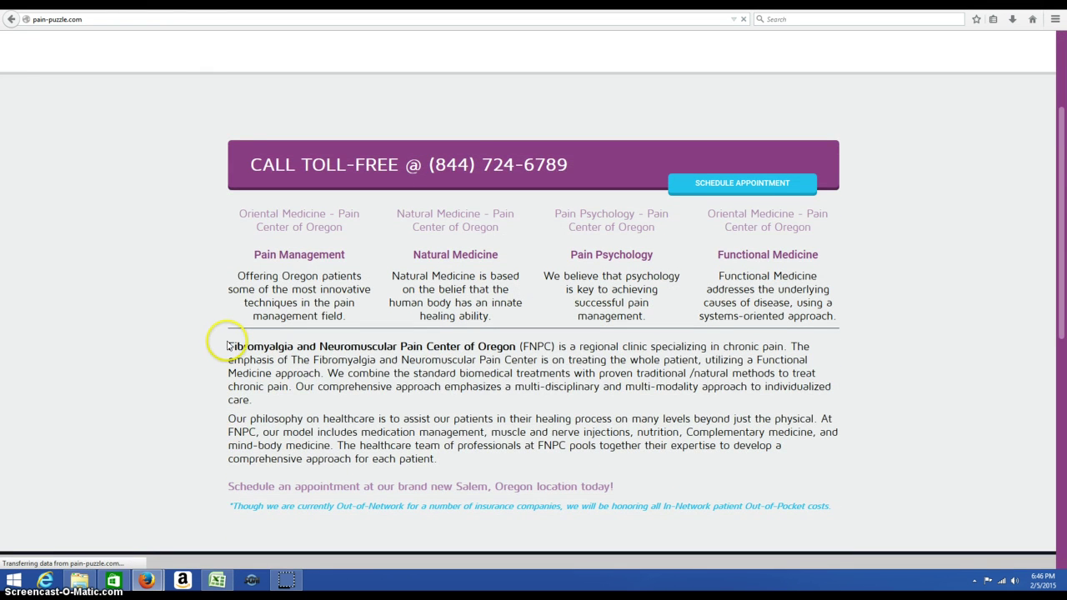
{"action": "mouse_move", "coordinate": [227, 345]}
{"action": "left_mouse_down"}
{"action": "mouse_move", "coordinate": [287, 349]}
{"action": "mouse_move", "coordinate": [227, 344]}
{"action": "left_mouse_up"}
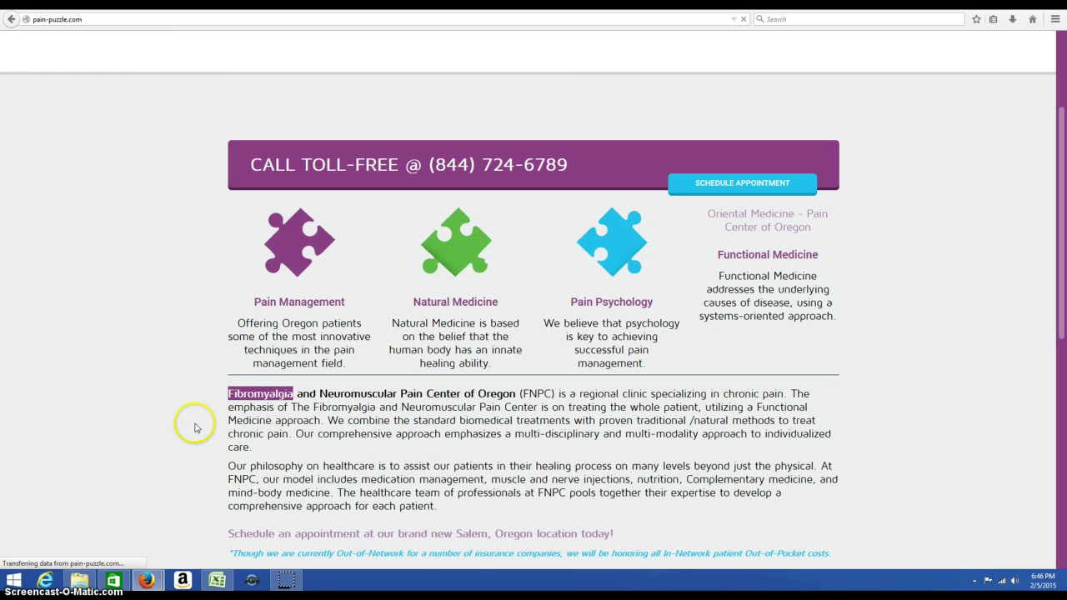
{"action": "double_click", "coordinate": [238, 399]}
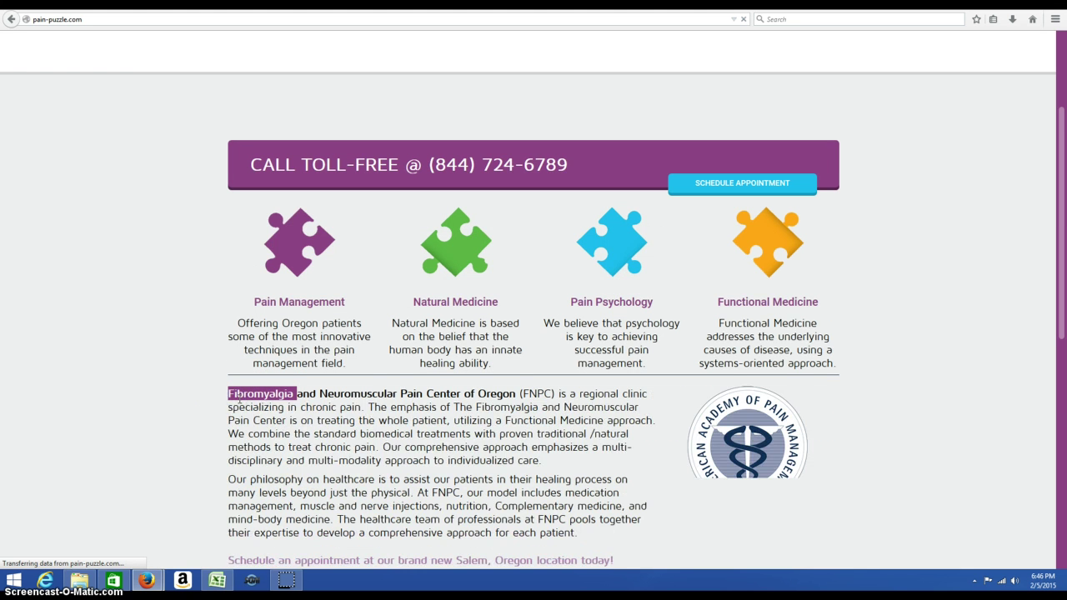
{"action": "double_click", "coordinate": [500, 394]}
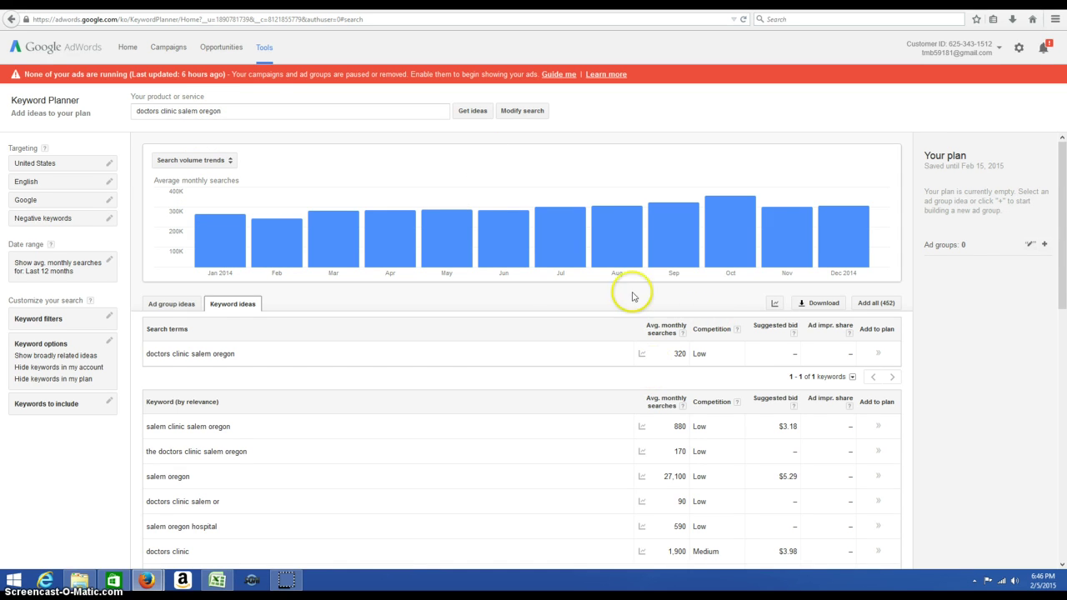
- Check the average monthly searches and competition for the search term "doctors clinic salem oregon" in Keyword Planner
{"action": "double_click", "coordinate": [677, 354]}
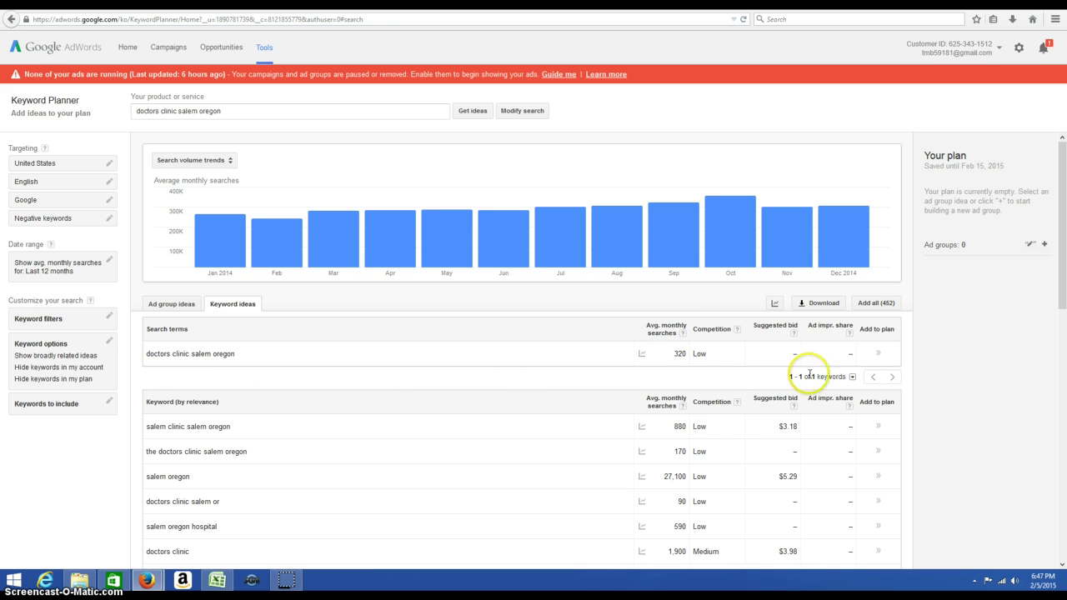
{"action": "left_click", "coordinate": [700, 354]}
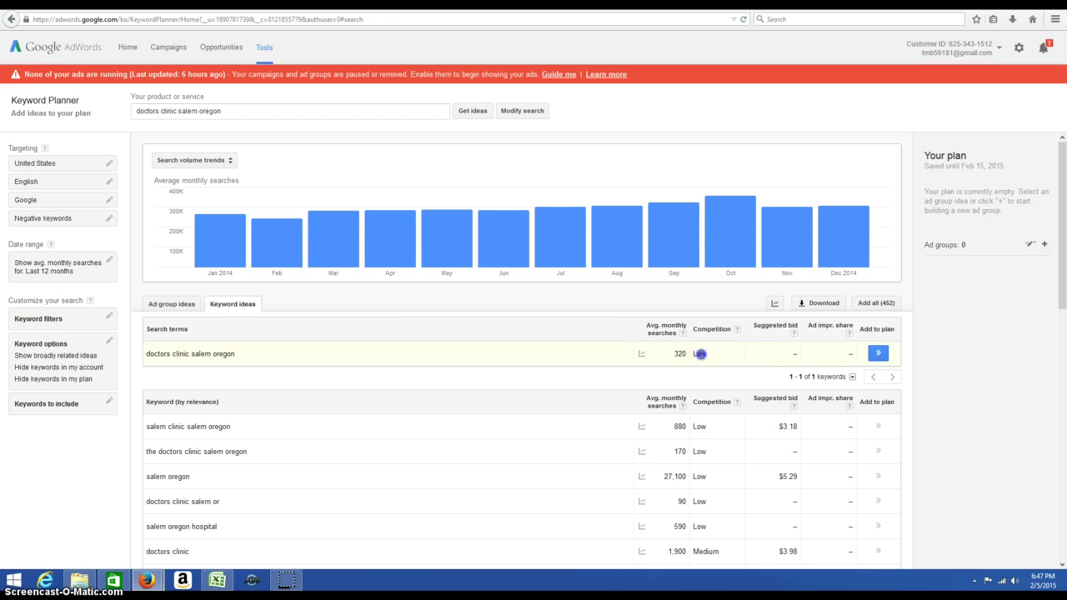
{"action": "left_click", "coordinate": [624, 314]}
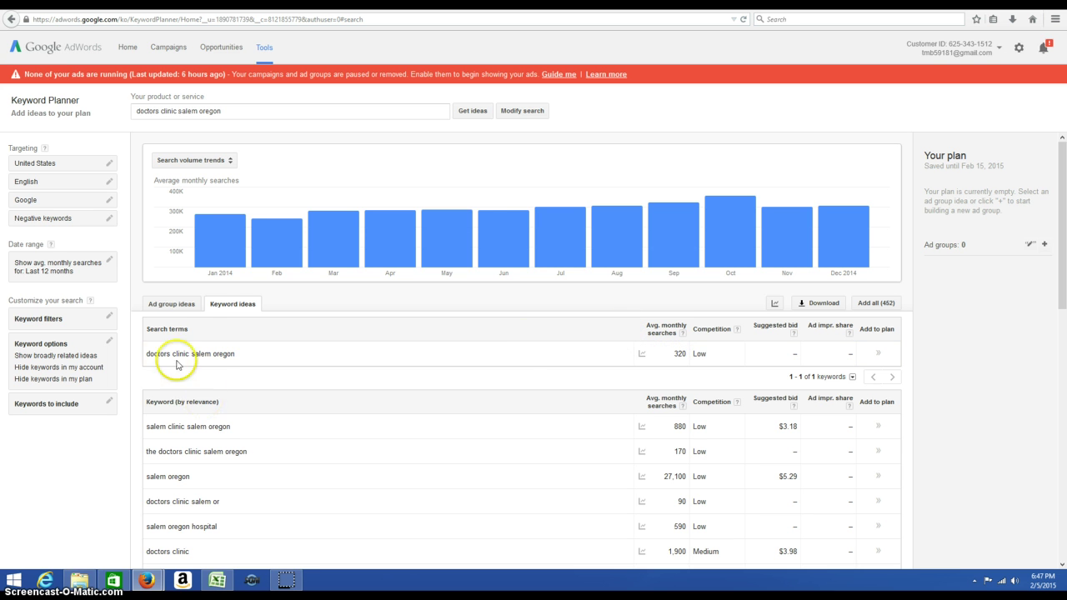
{"action": "left_click_drag", "start_coordinate": [236, 354], "coordinate": [146, 353]}
{"action": "left_click", "coordinate": [334, 319]}
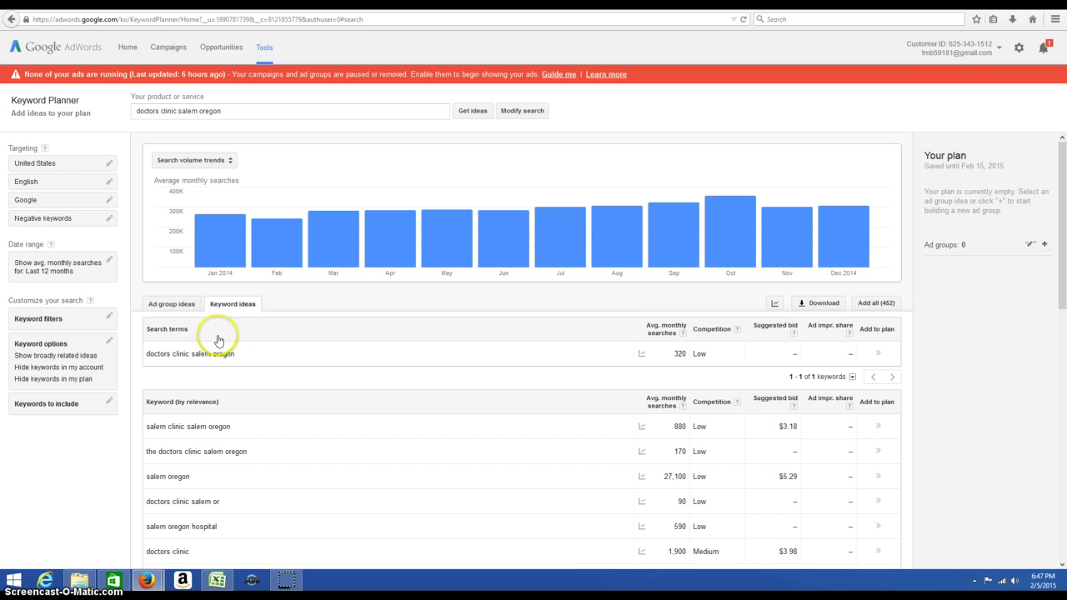
- Review search volume and competition for related keywords, including "salem oregon", "the doctors clinic salem oregon", "salem clinic salem oregon" and "salem oregon hospital"
{"action": "scroll", "coordinate": [218, 340], "scroll_direction": "down", "scroll_amount": 1}
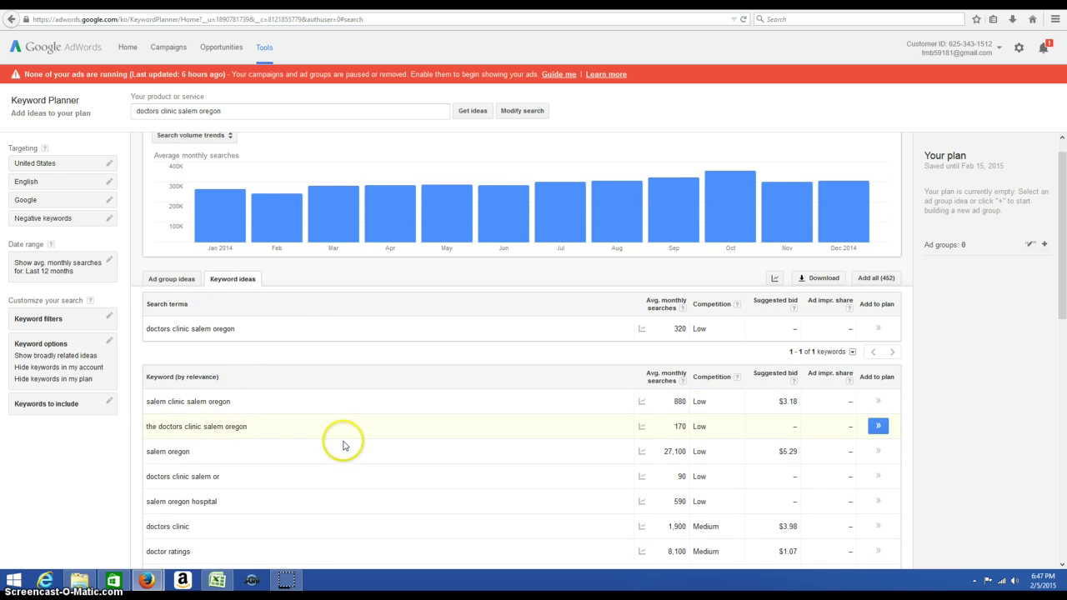
{"action": "left_click_drag", "start_coordinate": [665, 451], "coordinate": [687, 453]}
{"action": "double_click", "coordinate": [698, 453]}
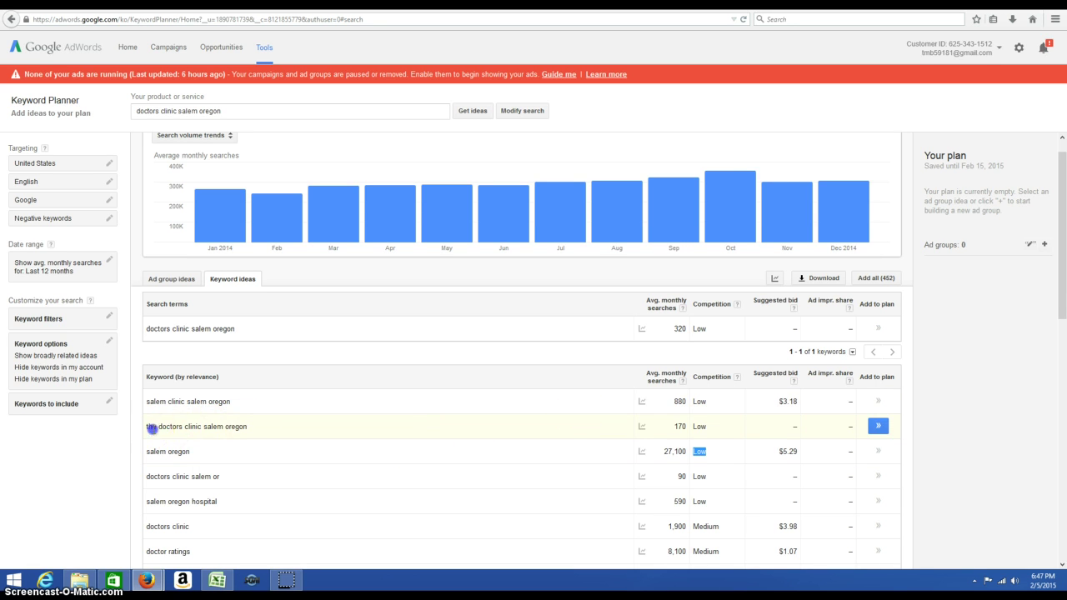
{"action": "left_click_drag", "start_coordinate": [148, 431], "coordinate": [695, 436]}
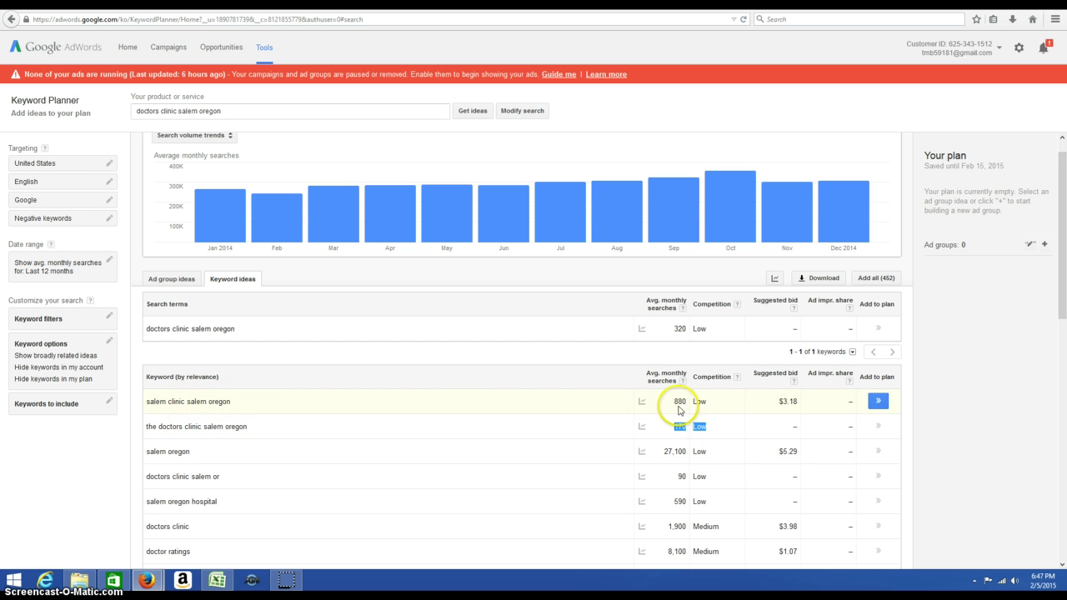
{"action": "left_click_drag", "start_coordinate": [677, 401], "coordinate": [697, 403]}
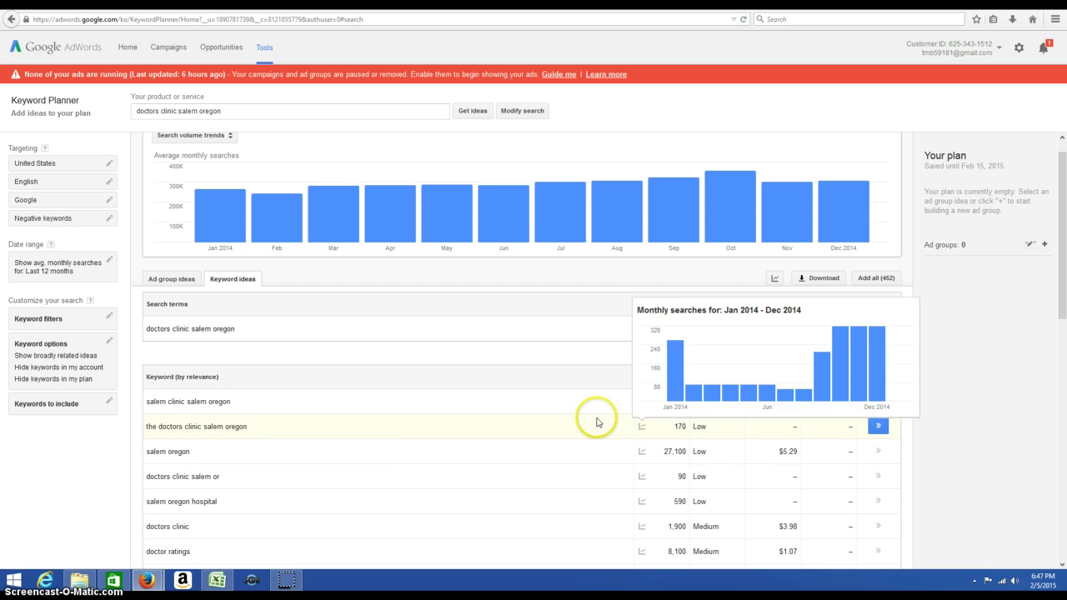
{"action": "scroll", "coordinate": [433, 438], "scroll_direction": "down", "scroll_amount": 1}
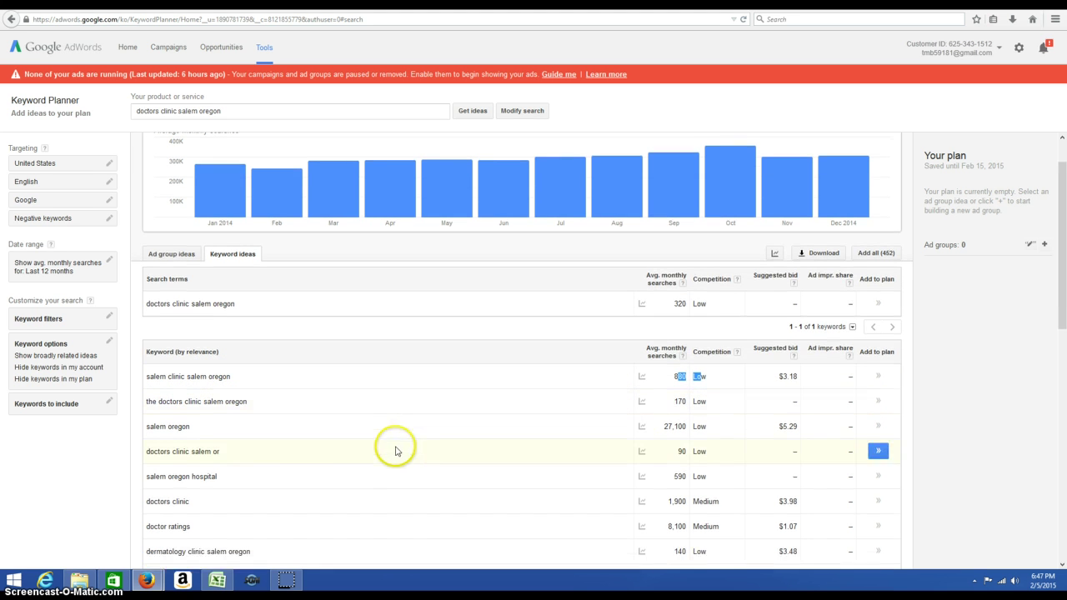
{"action": "double_click", "coordinate": [680, 476]}
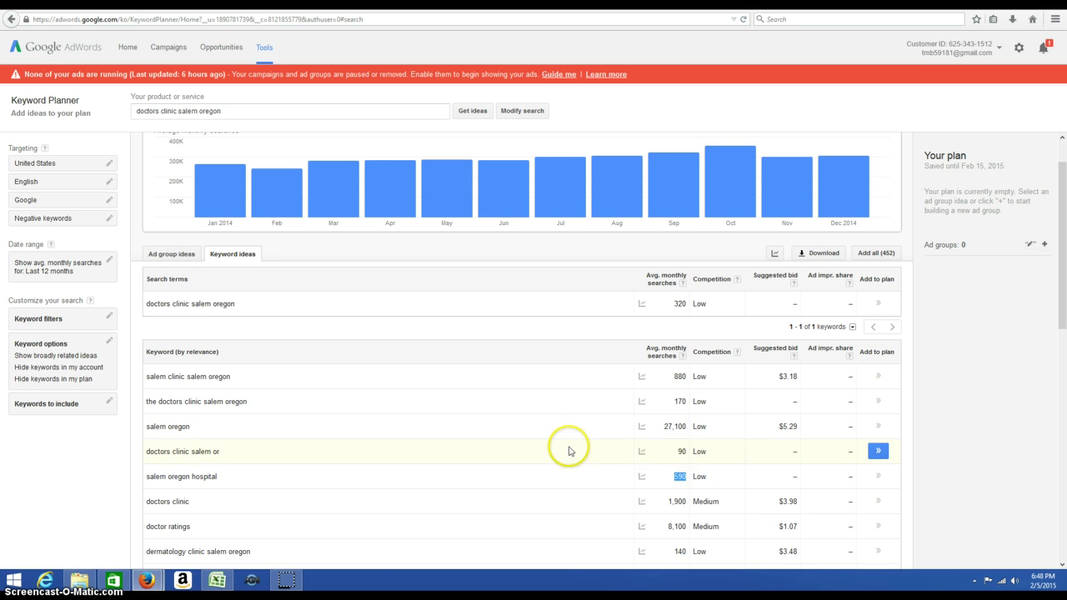
- Compare the average monthly searches of "doctors clinic salem oregon" with those of the first two related keywords
{"action": "mouse_move", "coordinate": [639, 399]}
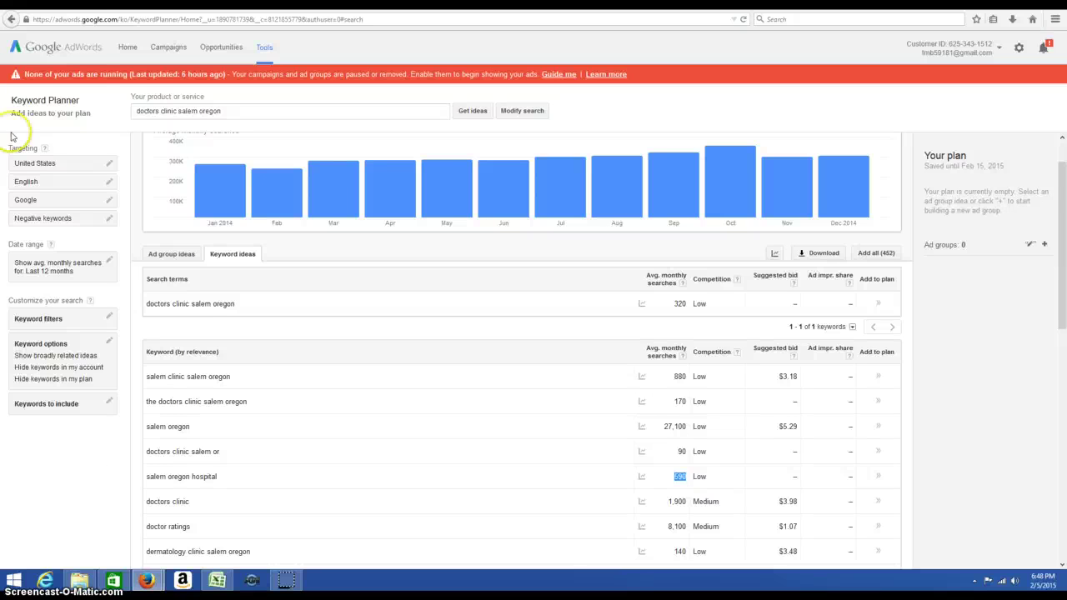
{"action": "double_click", "coordinate": [679, 303]}
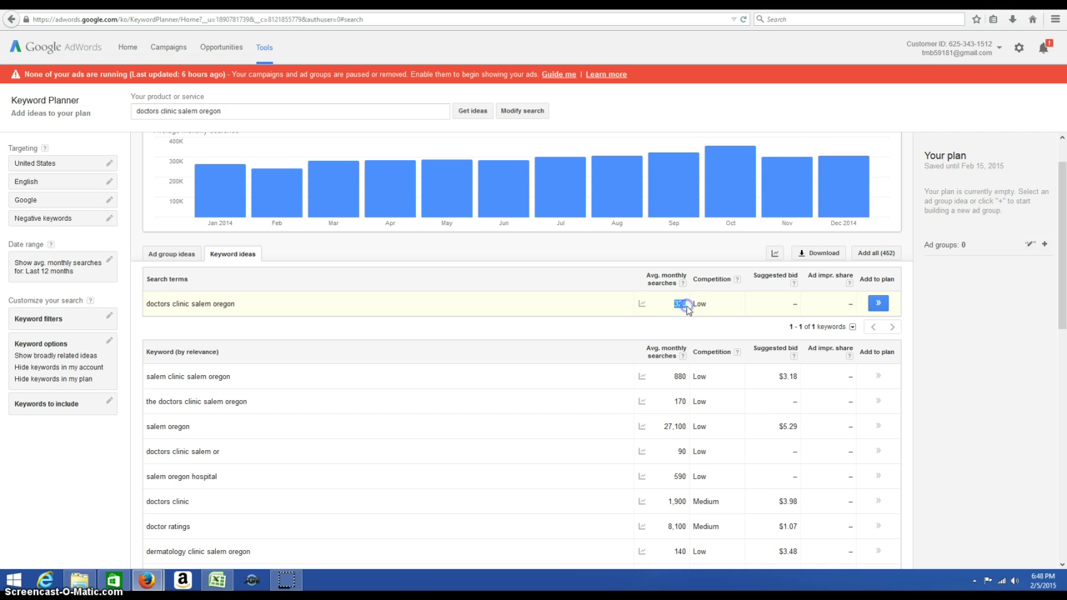
{"action": "double_click", "coordinate": [677, 377]}
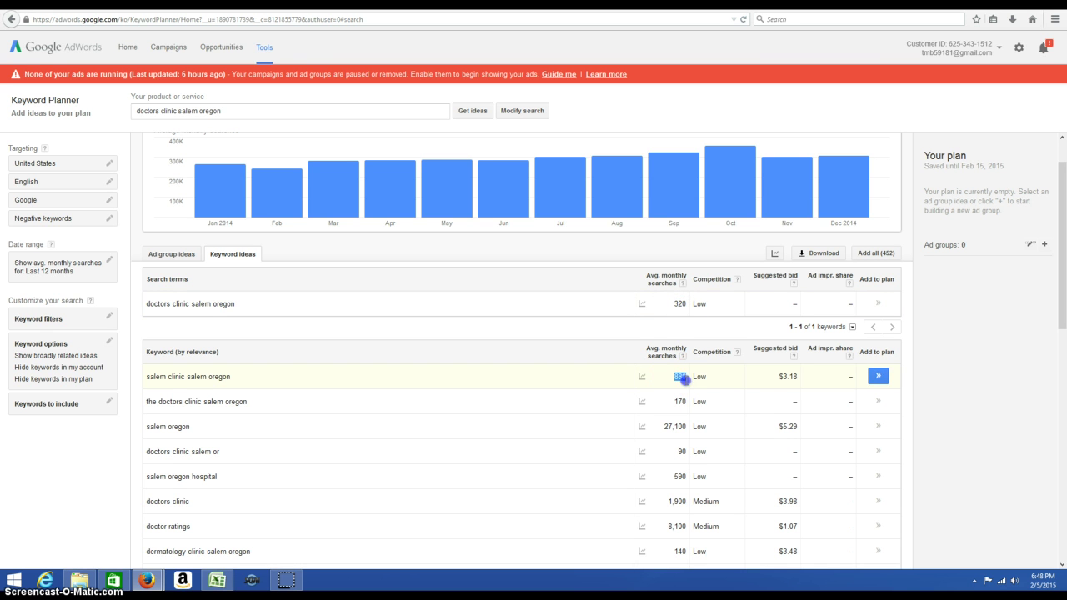
{"action": "double_click", "coordinate": [680, 401]}
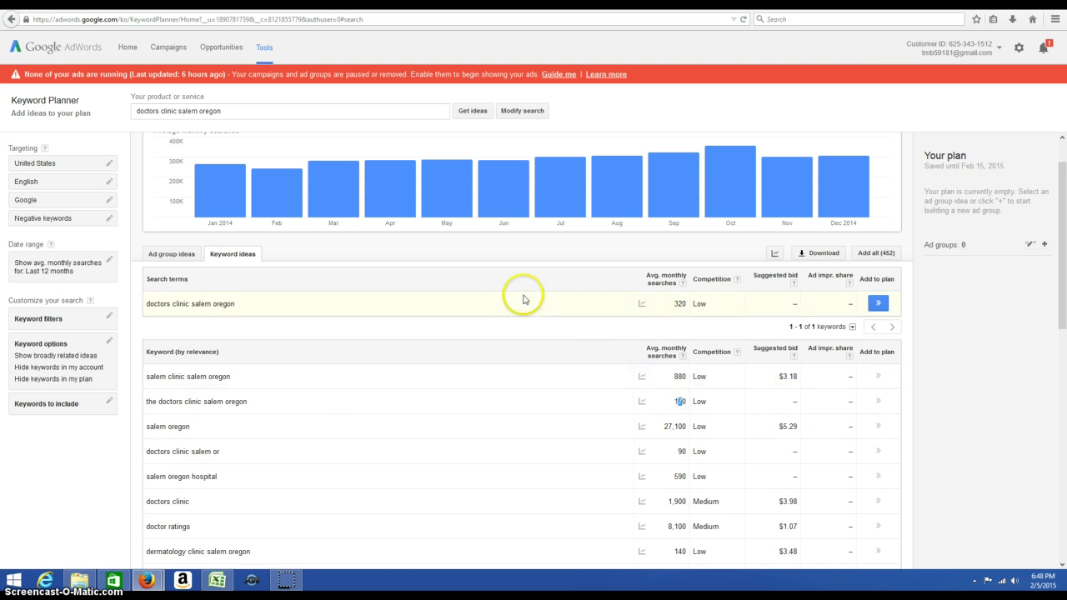
{"action": "left_click", "coordinate": [505, 264]}
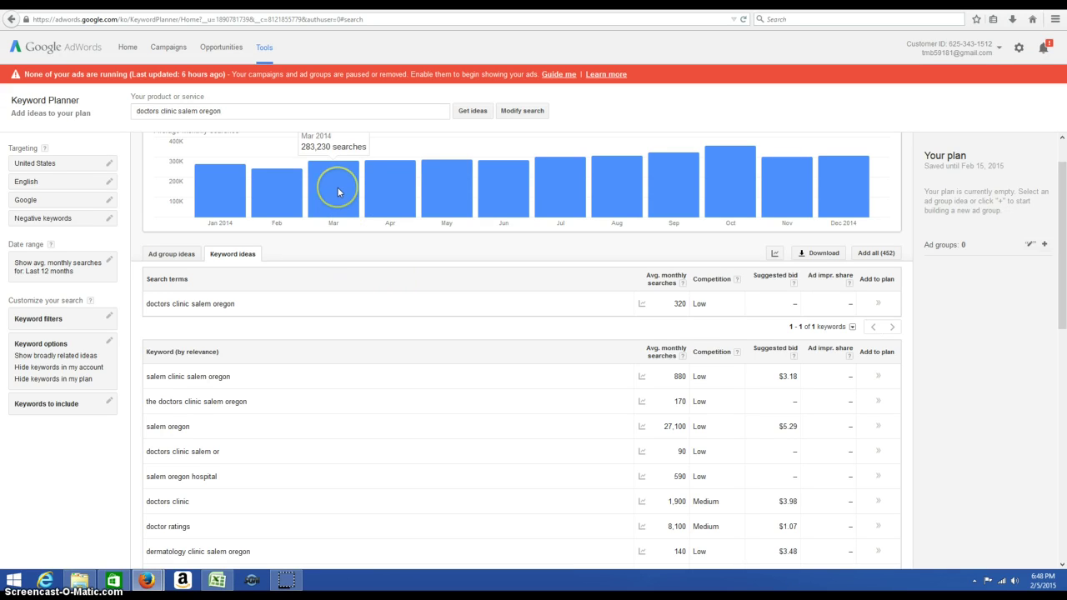
{"action": "left_click", "coordinate": [350, 110]}
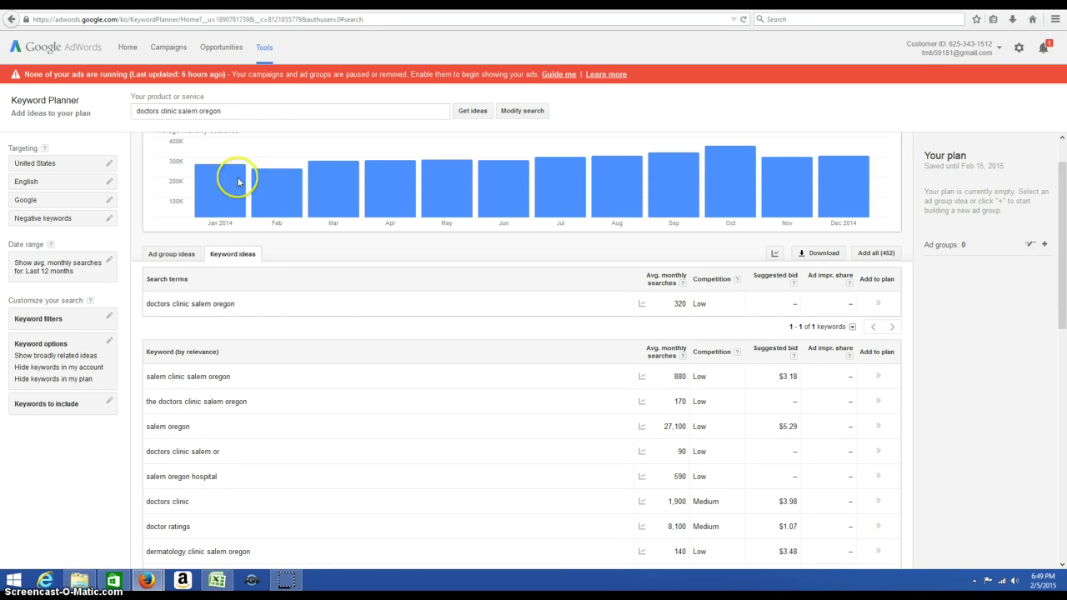
{"action": "left_click", "coordinate": [251, 112]}
{"action": "double_click", "coordinate": [251, 112]}
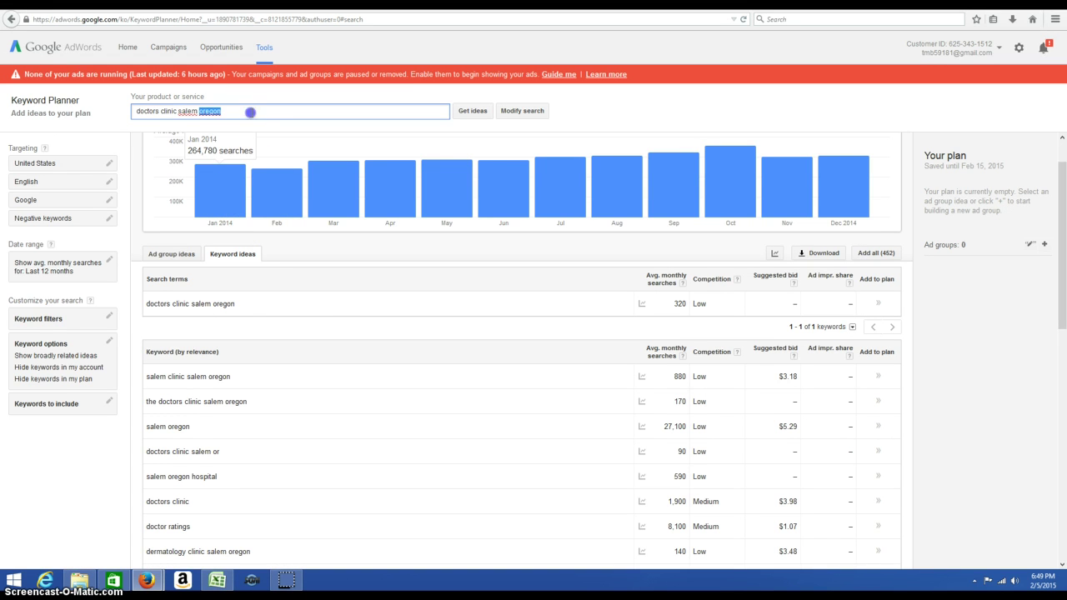
{"action": "left_click", "coordinate": [251, 112]}
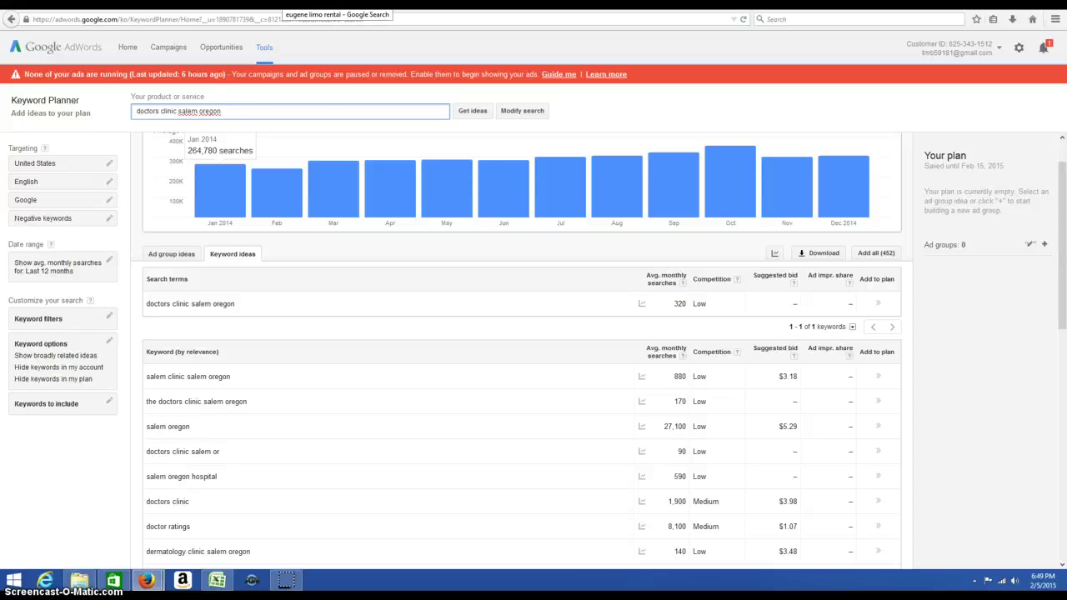
- Switch to the Google search for "eugene limo rental" and examine its ads, local listings and organic results
{"action": "left_click", "coordinate": [283, 5]}
{"action": "scroll", "coordinate": [17, 140], "scroll_direction": "up", "scroll_amount": 4}
{"action": "scroll", "coordinate": [15, 142], "scroll_direction": "up", "scroll_amount": 1}
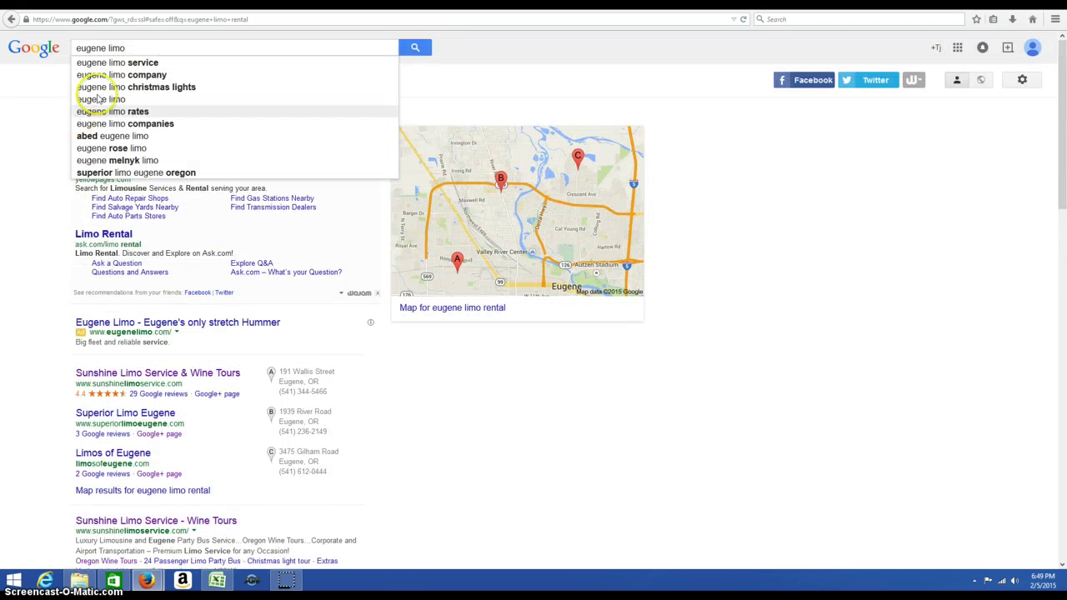
{"action": "left_click", "coordinate": [31, 112]}
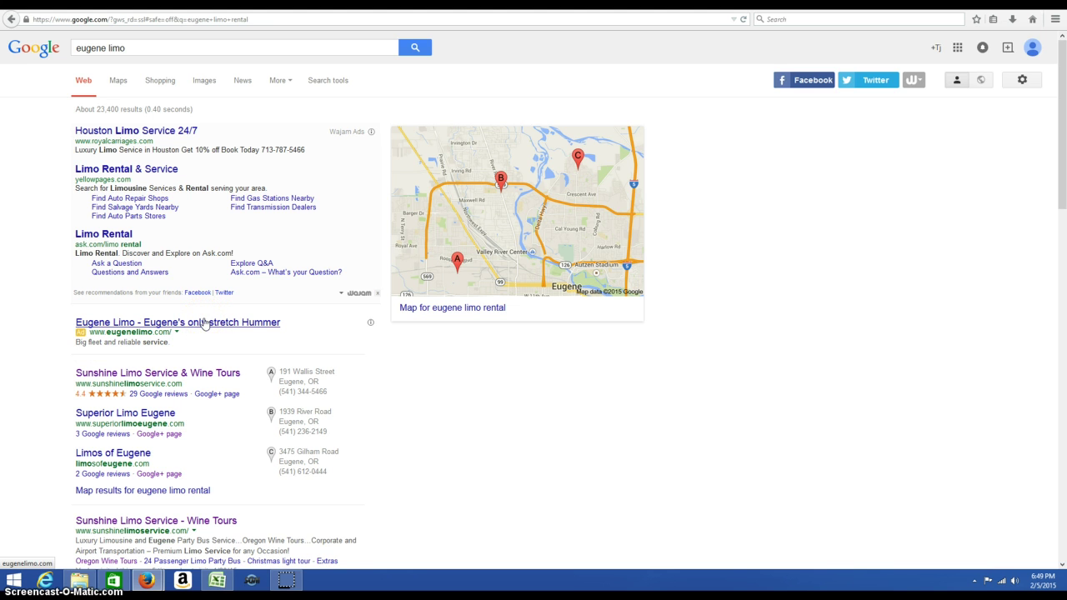
{"action": "scroll", "coordinate": [42, 355], "scroll_direction": "down", "scroll_amount": 1}
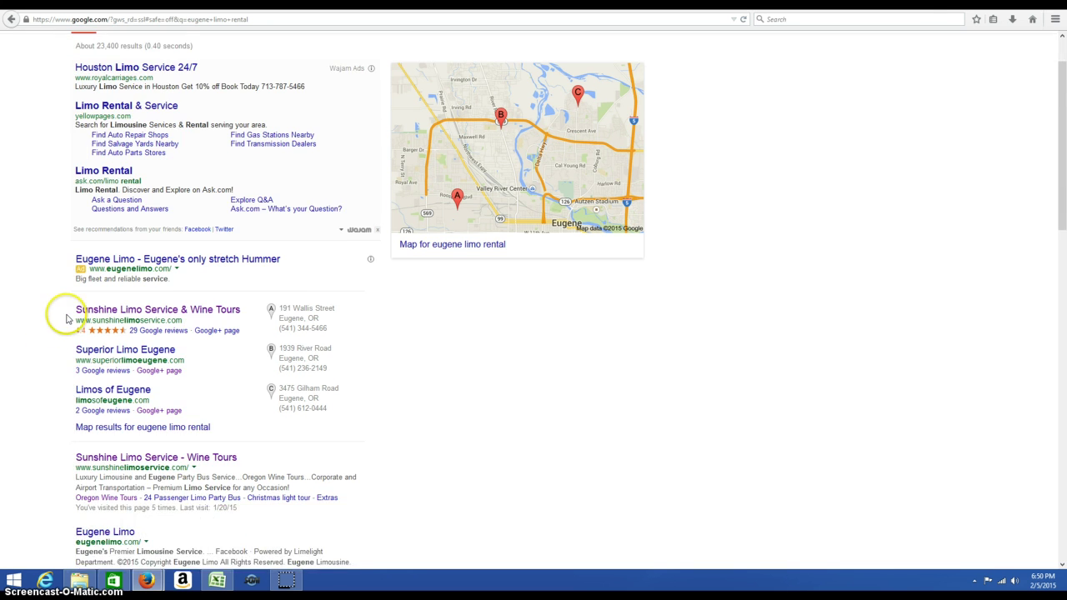
{"action": "scroll", "coordinate": [71, 315], "scroll_direction": "down", "scroll_amount": 1}
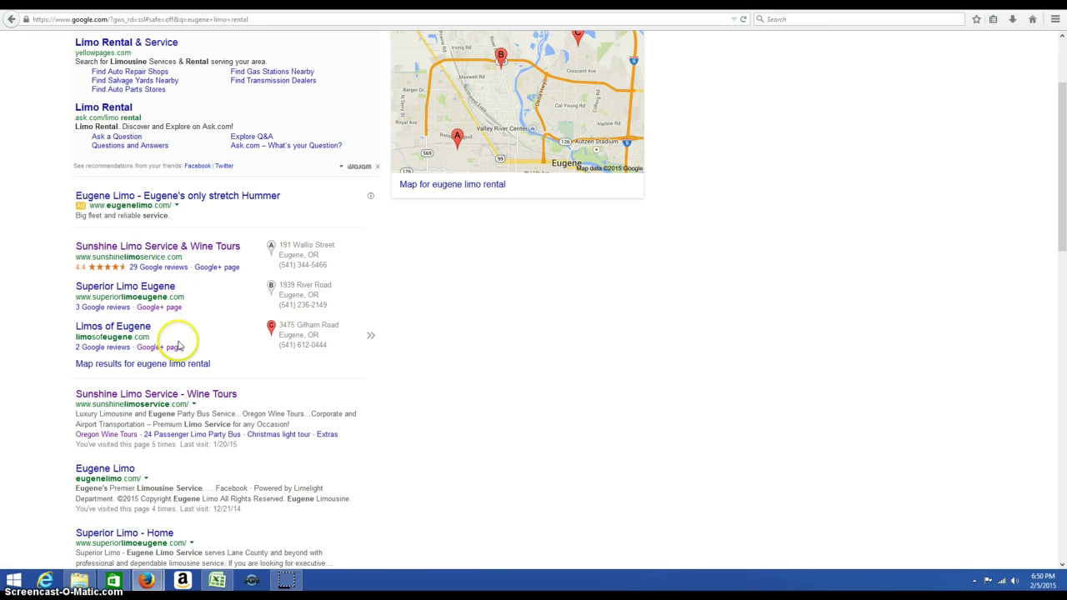
- Bring up the Google results for "eugene limo" and review the local and organic listings
{"action": "left_click", "coordinate": [10, 20]}
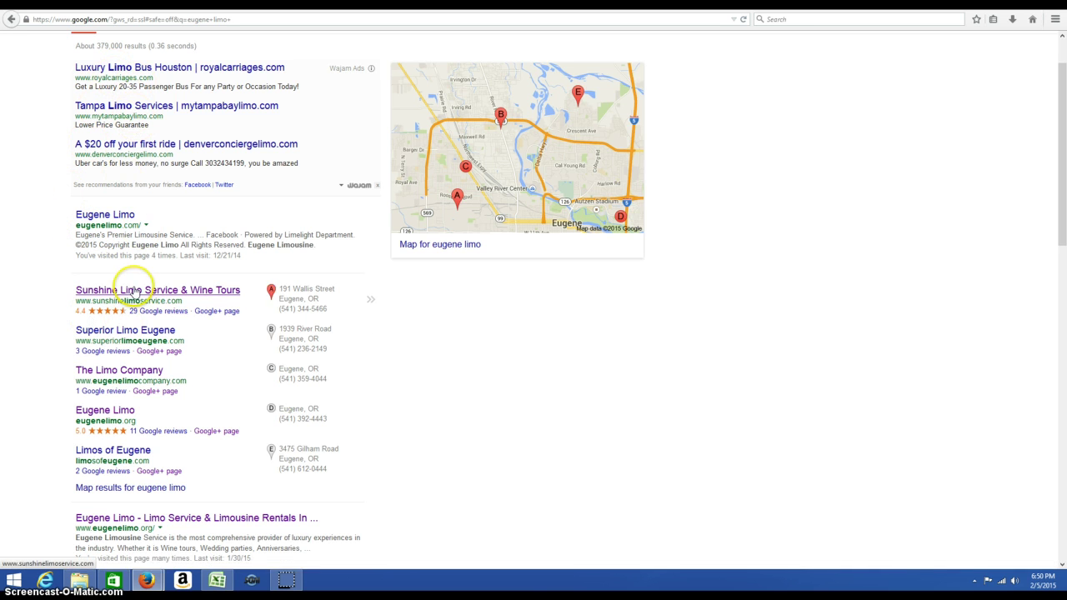
{"action": "scroll", "coordinate": [99, 463], "scroll_direction": "down", "scroll_amount": 5}
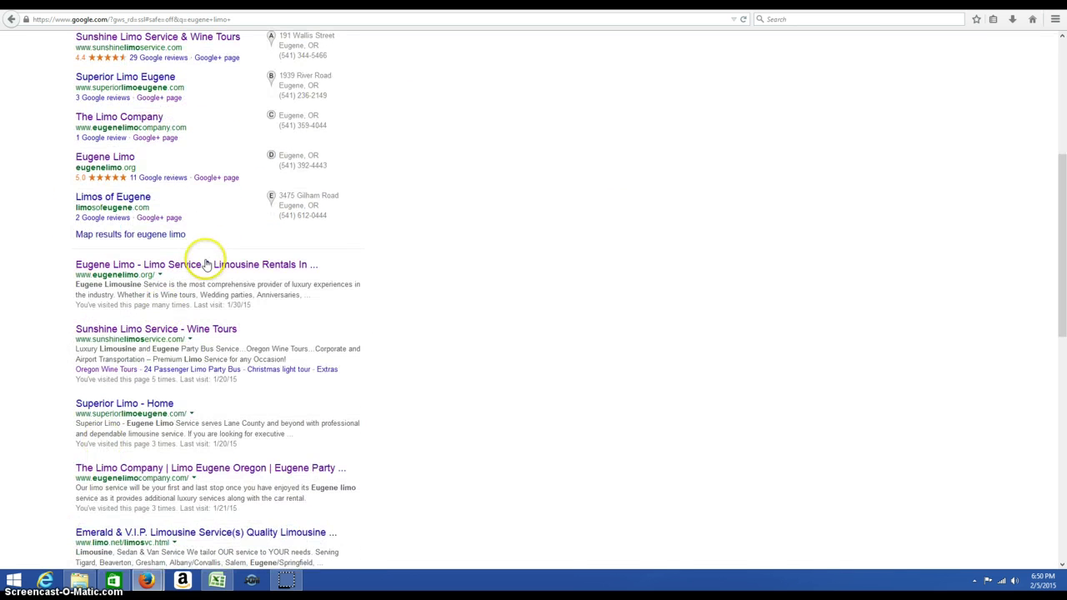
{"action": "scroll", "coordinate": [40, 313], "scroll_direction": "up", "scroll_amount": 3}
{"action": "scroll", "coordinate": [40, 313], "scroll_direction": "up", "scroll_amount": 2}
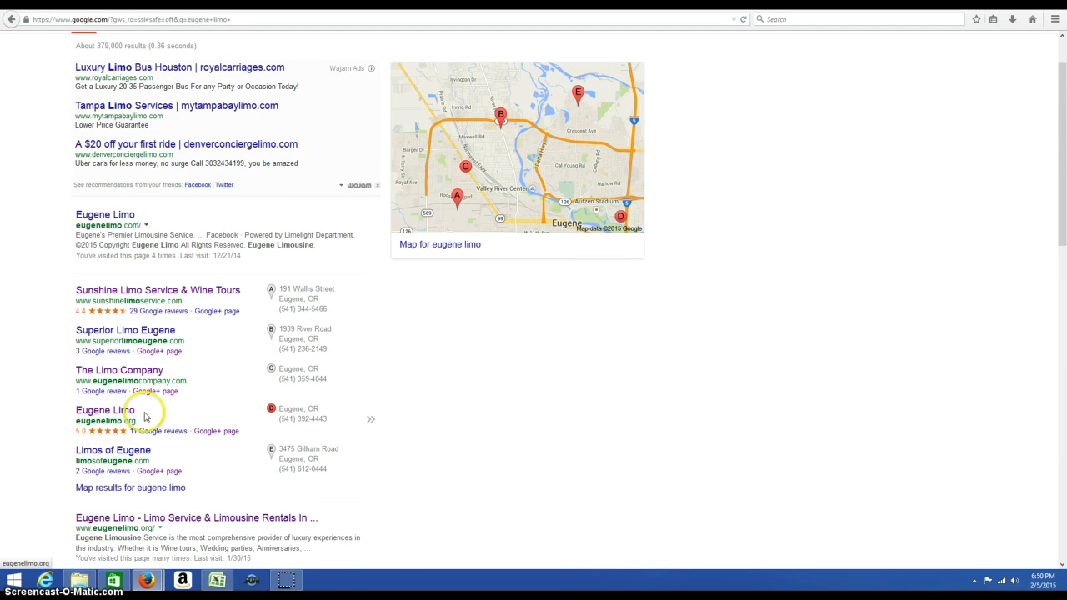
- Compare the star ratings and Google reviews of the Eugene Limo and Sunshine Limo Service & Wine Tours local listings
{"action": "left_click_drag", "start_coordinate": [137, 410], "coordinate": [68, 414]}
{"action": "left_click", "coordinate": [47, 400]}
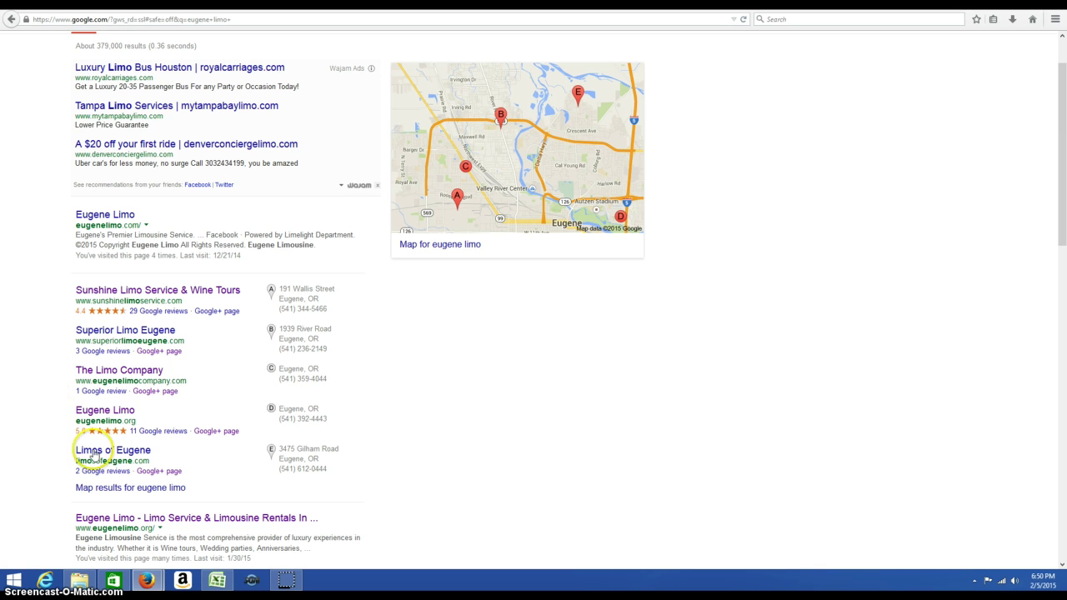
{"action": "left_click_drag", "start_coordinate": [81, 431], "coordinate": [176, 444]}
{"action": "left_click", "coordinate": [48, 424]}
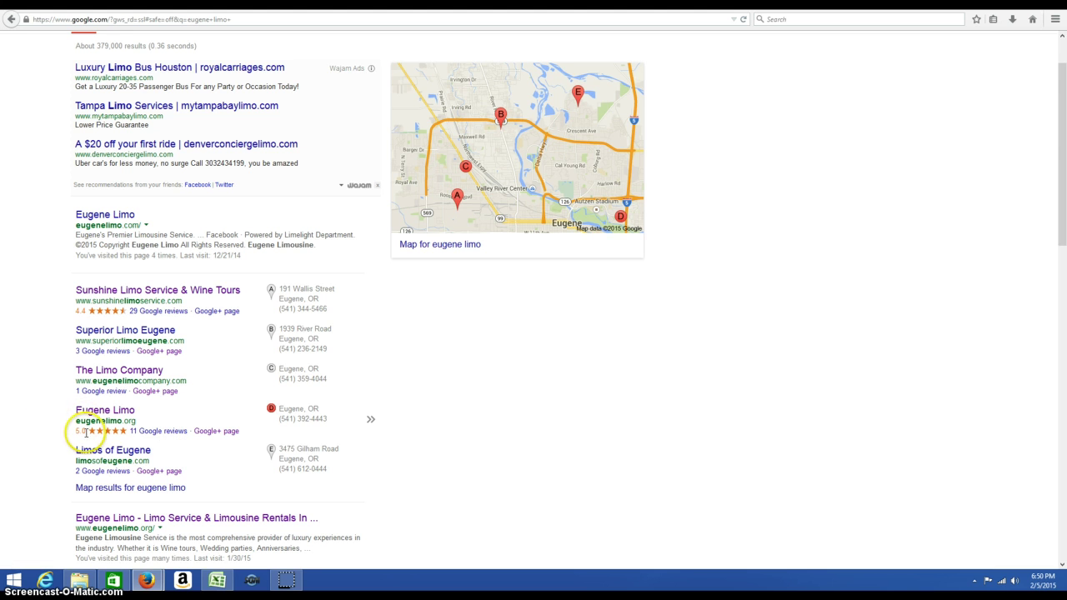
{"action": "left_click", "coordinate": [76, 427]}
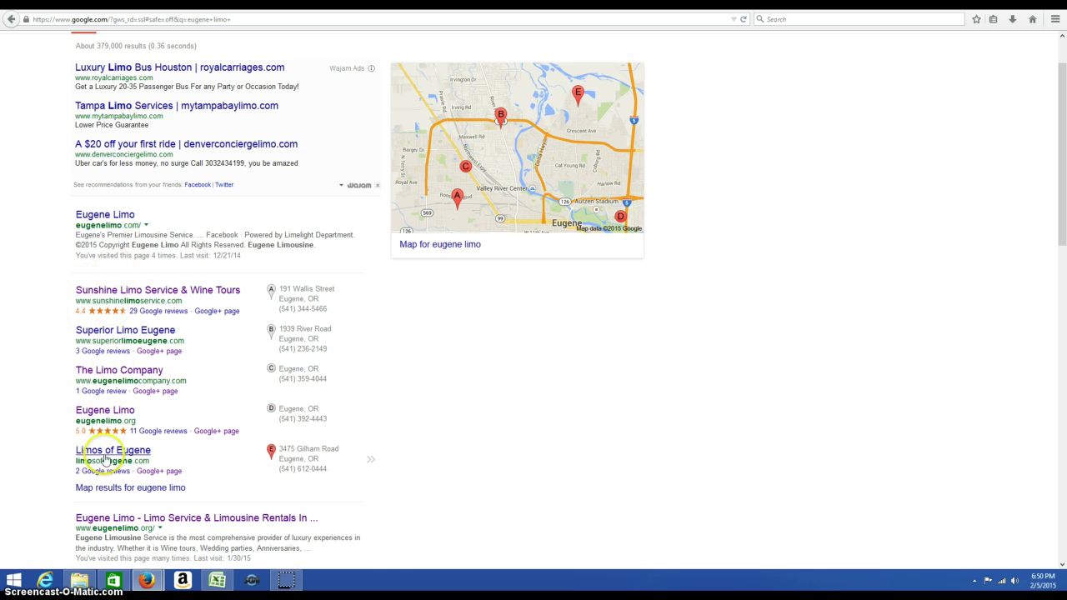
{"action": "left_click_drag", "start_coordinate": [130, 311], "coordinate": [173, 315]}
{"action": "left_click", "coordinate": [98, 314]}
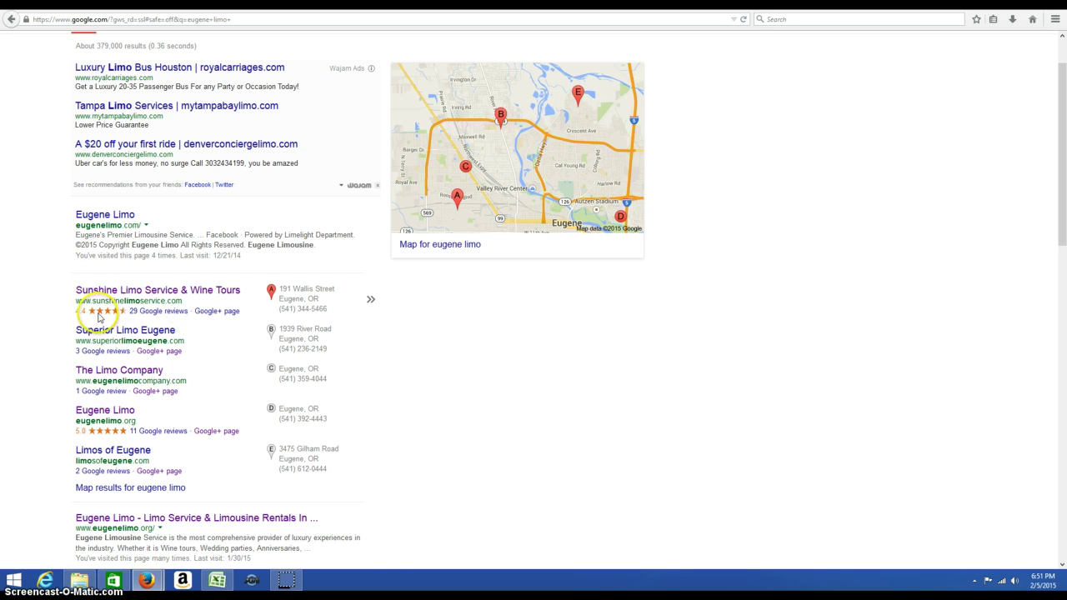
{"action": "left_click", "coordinate": [220, 299]}
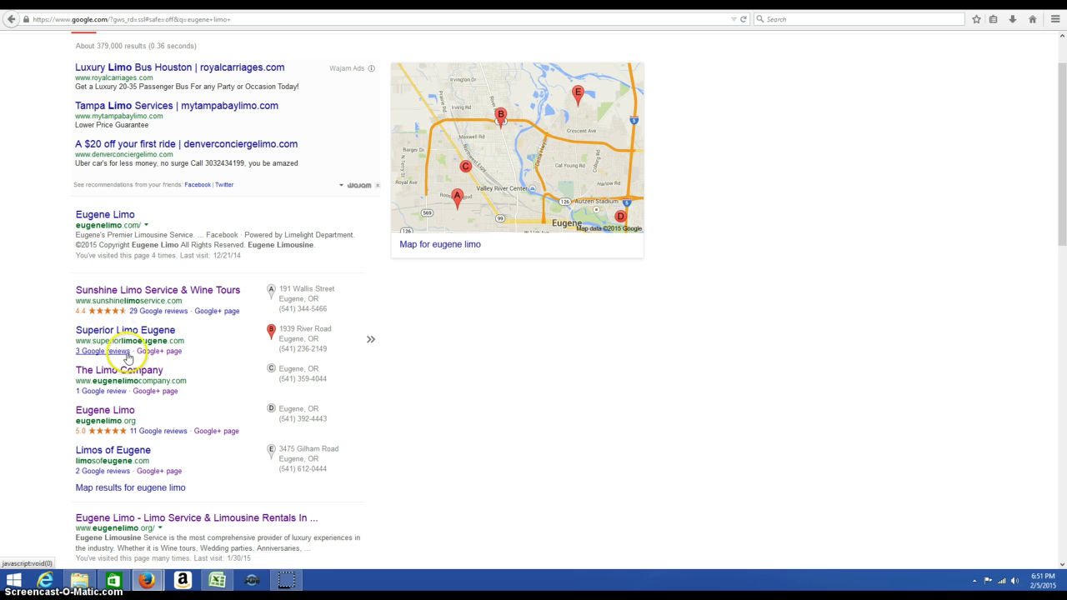
- Check the Google details of The Limo Company and Eugene Limo local listings, and briefly open the eugenelimo.org website
{"action": "left_click", "coordinate": [101, 391]}
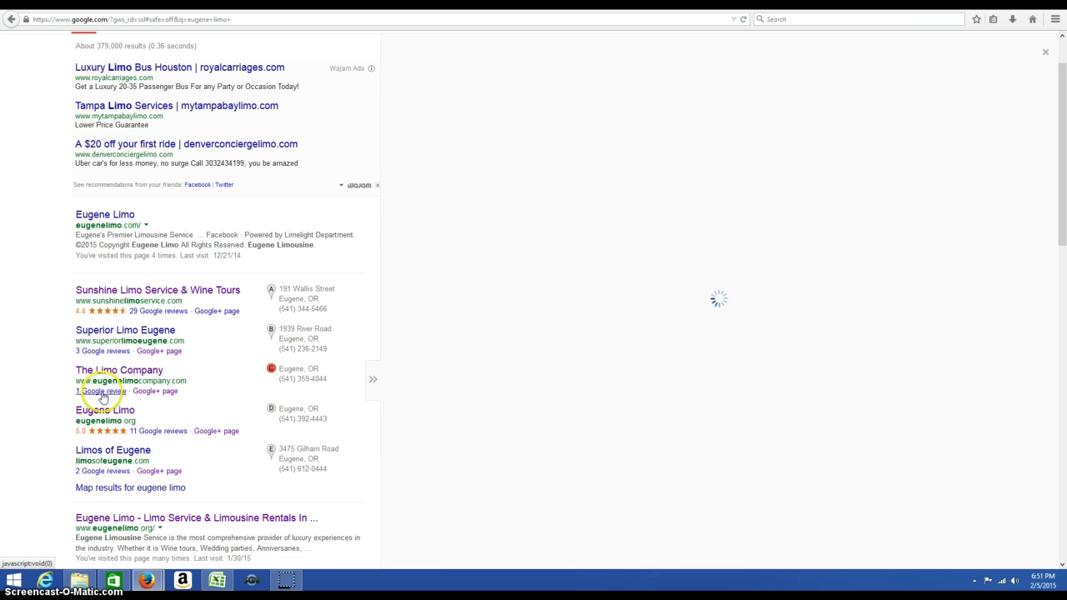
{"action": "left_click", "coordinate": [104, 419]}
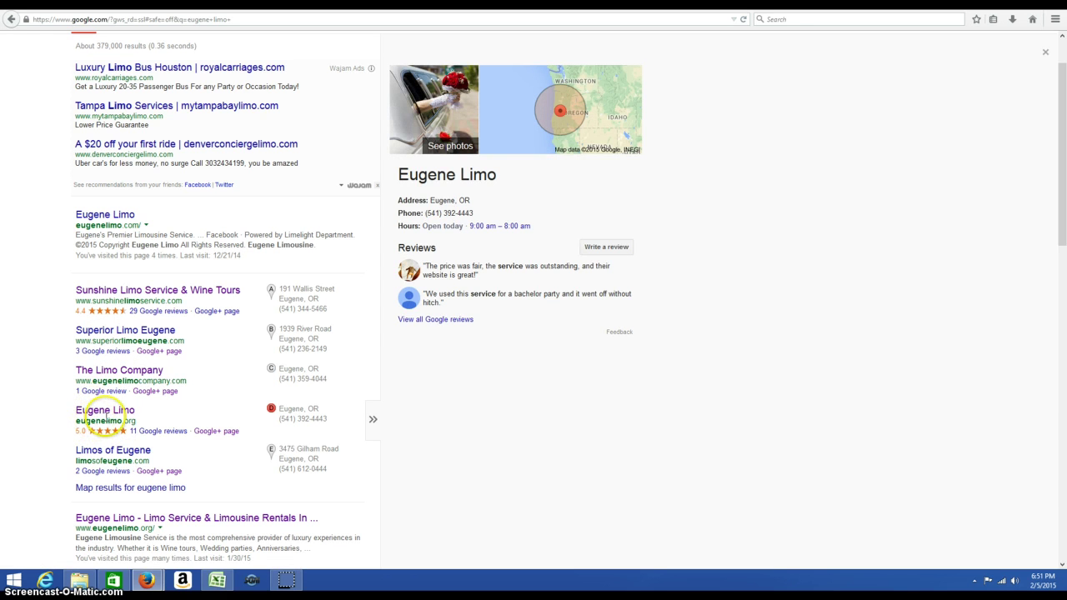
{"action": "left_click_drag", "start_coordinate": [82, 292], "coordinate": [174, 298]}
{"action": "left_click_drag", "start_coordinate": [38, 400], "coordinate": [43, 369]}
{"action": "left_click", "coordinate": [42, 377]}
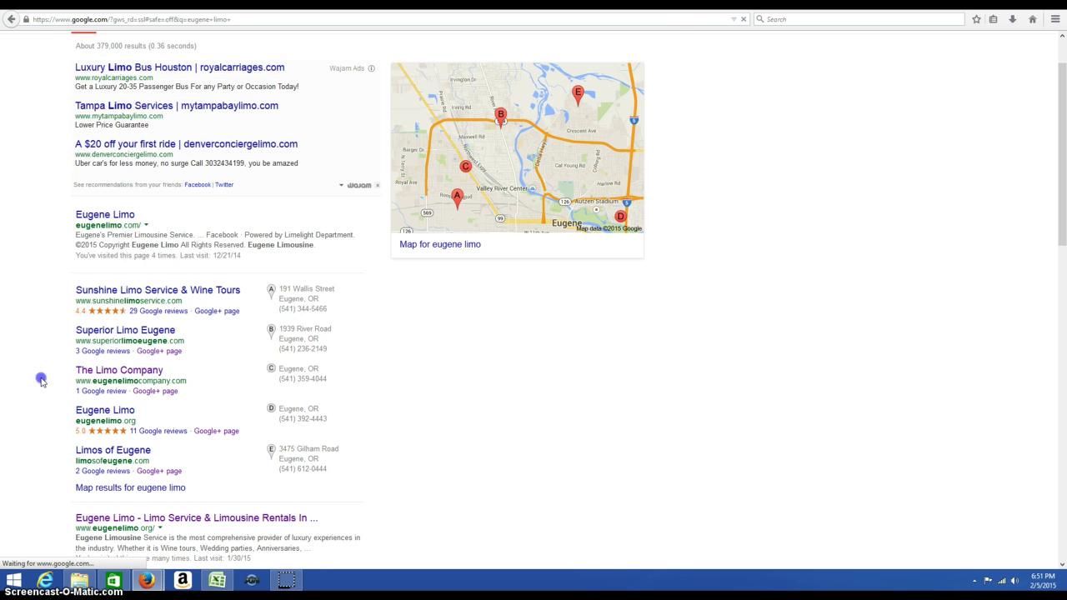
{"action": "left_click", "coordinate": [100, 410]}
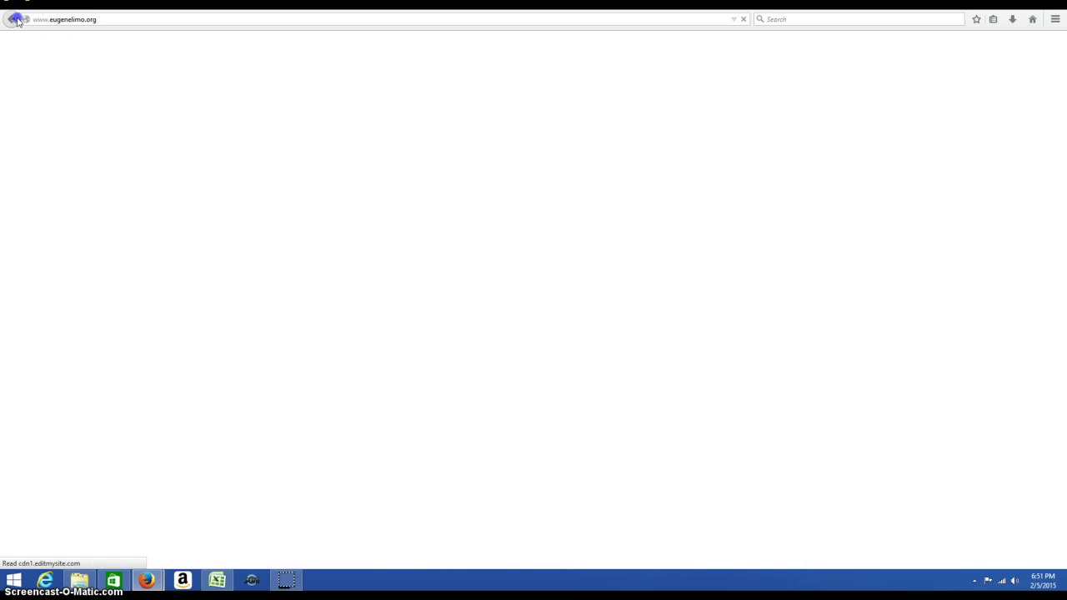
{"action": "left_click", "coordinate": [11, 19]}
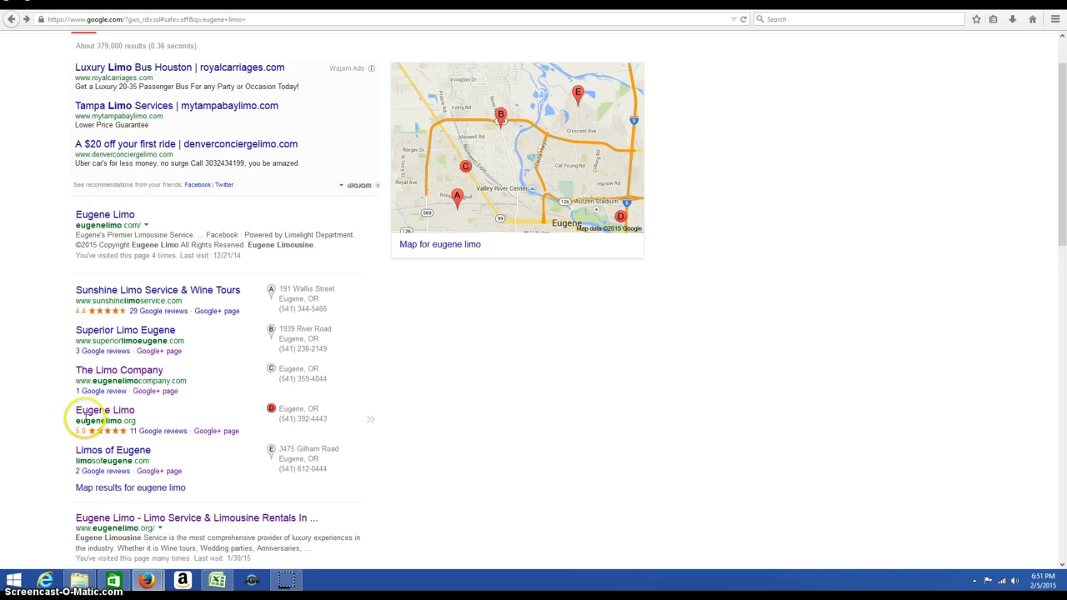
- Examine the organic results below the local listings, highlighting the eugenelimo.org entry
{"action": "scroll", "coordinate": [24, 400], "scroll_direction": "down", "scroll_amount": 4}
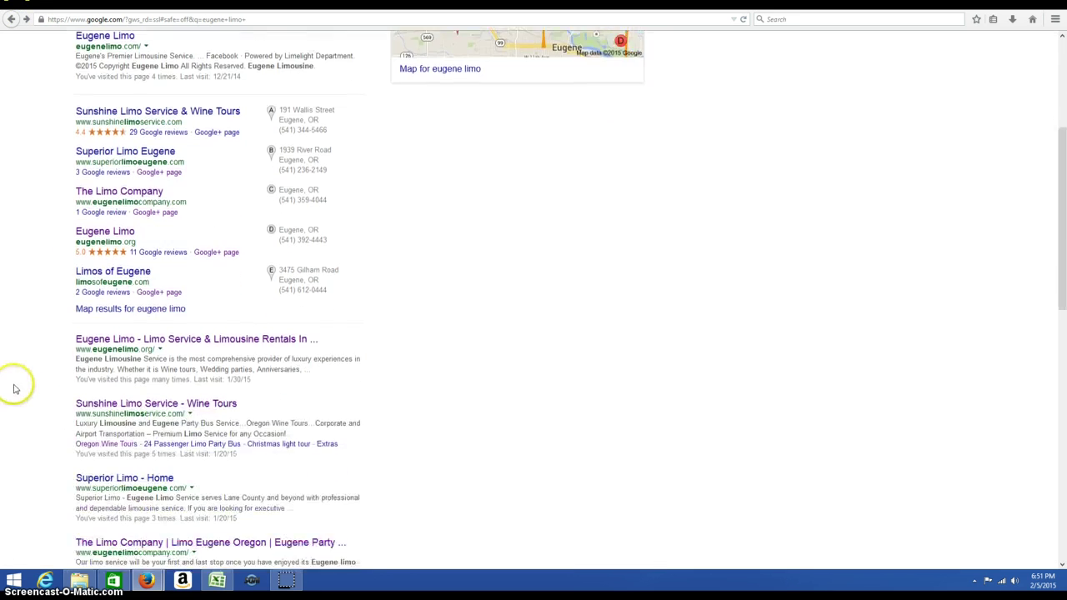
{"action": "scroll", "coordinate": [391, 328], "scroll_direction": "down", "scroll_amount": 1}
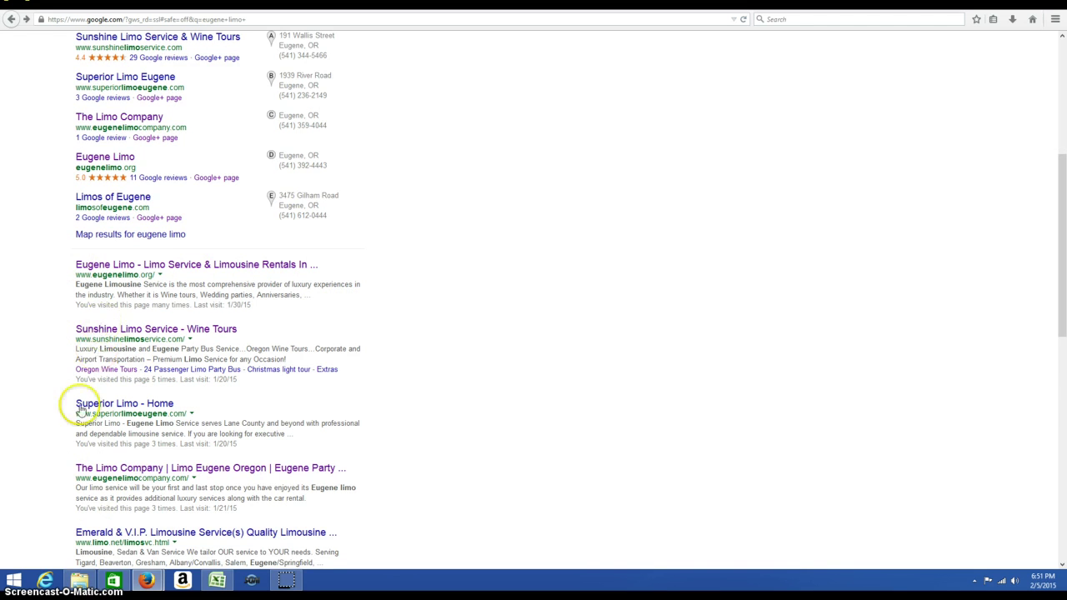
{"action": "left_click_drag", "start_coordinate": [25, 286], "coordinate": [143, 279]}
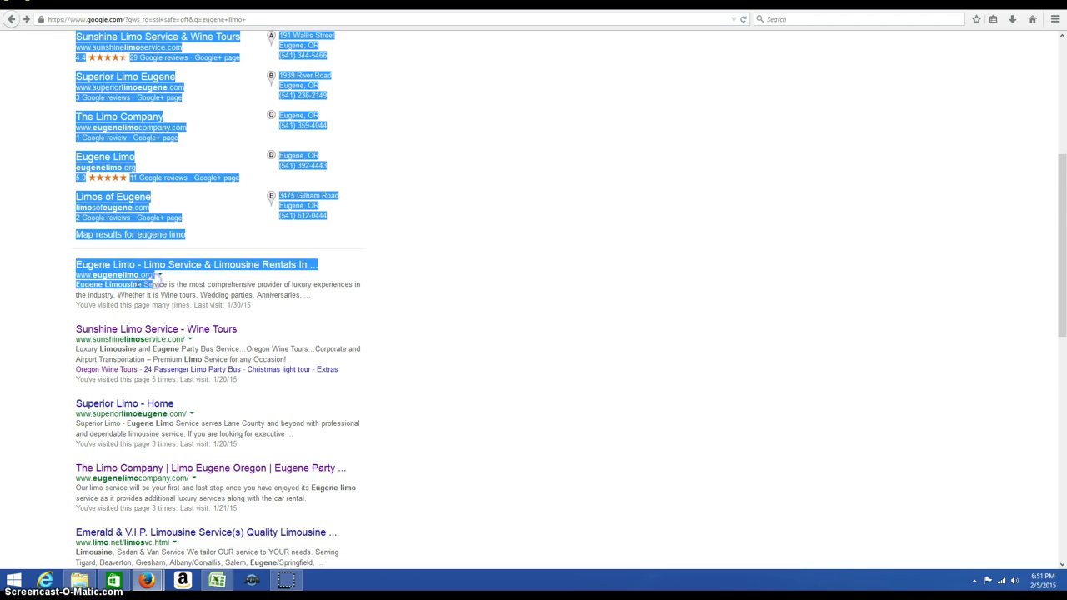
{"action": "left_click", "coordinate": [230, 281]}
{"action": "left_click_drag", "start_coordinate": [318, 266], "coordinate": [19, 262]}
{"action": "left_click", "coordinate": [72, 291]}
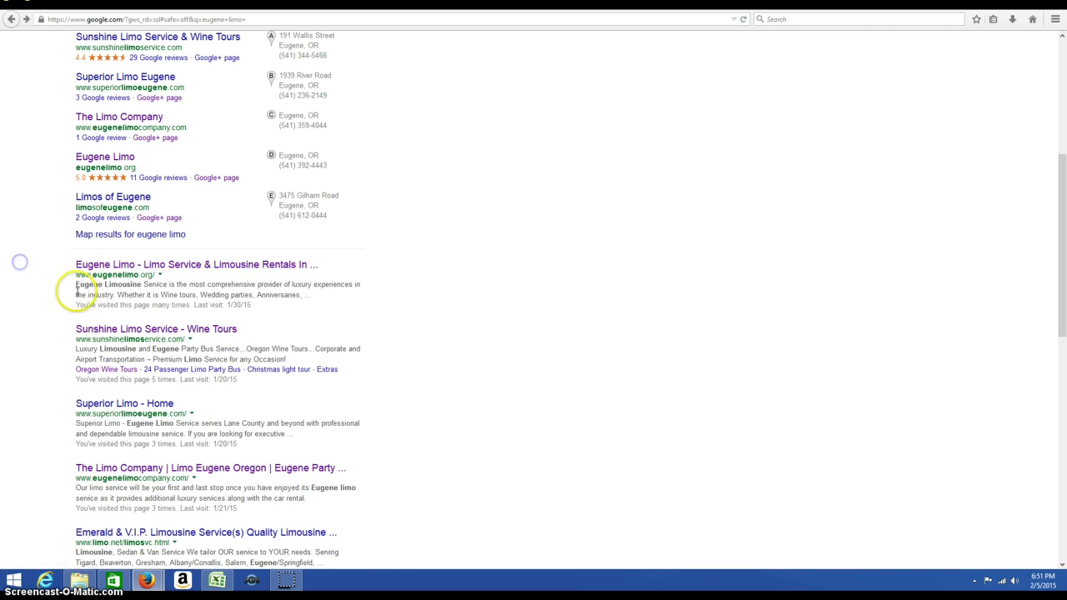
- Return to the local listings and highlight the name and web address of the Eugene Limo listing
{"action": "scroll", "coordinate": [72, 288], "scroll_direction": "up", "scroll_amount": 2}
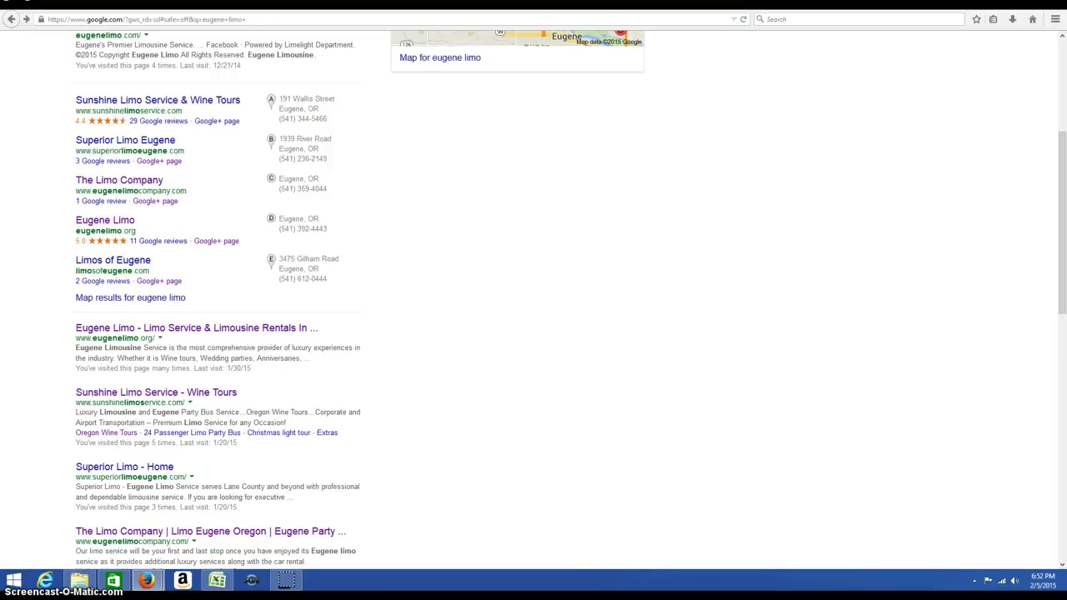
{"action": "scroll", "coordinate": [533, 300], "scroll_direction": "up", "scroll_amount": 3}
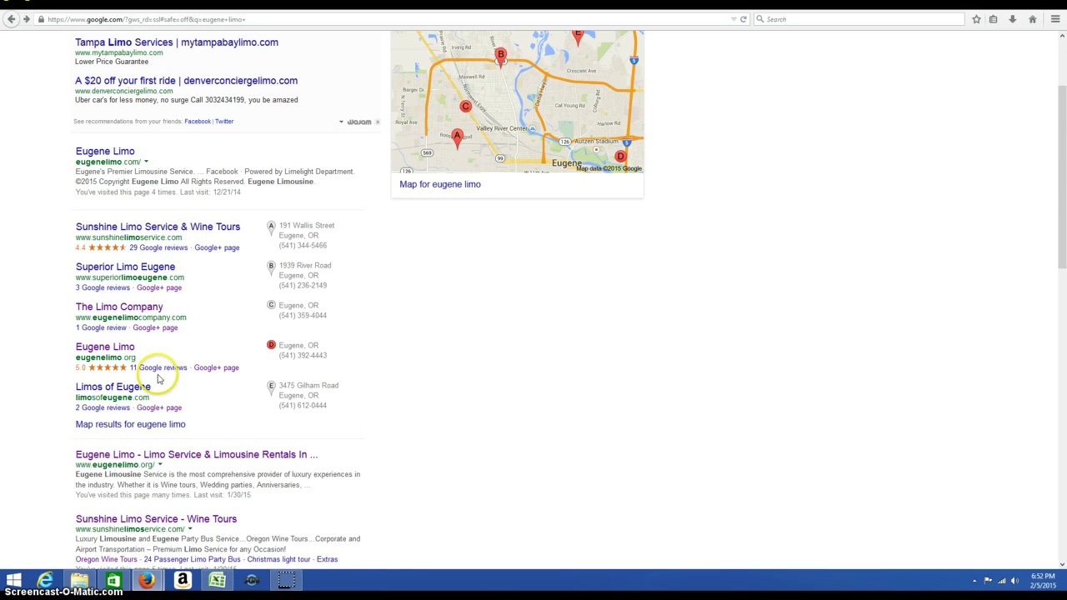
{"action": "left_click_drag", "start_coordinate": [137, 358], "coordinate": [78, 351]}
{"action": "left_click", "coordinate": [79, 362]}
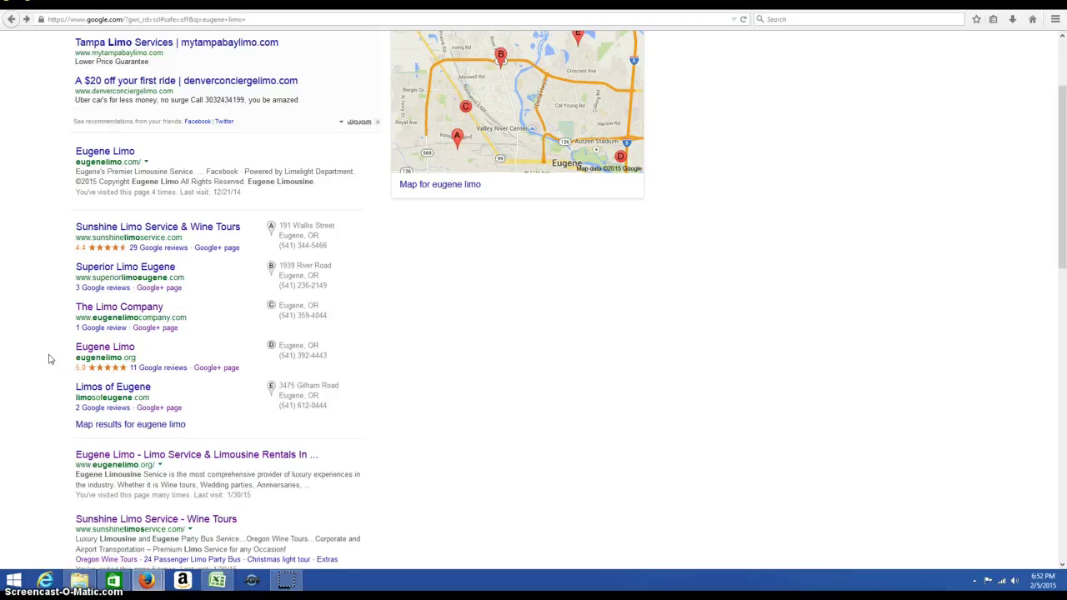
{"action": "double_click", "coordinate": [97, 356]}
{"action": "left_click", "coordinate": [44, 350]}
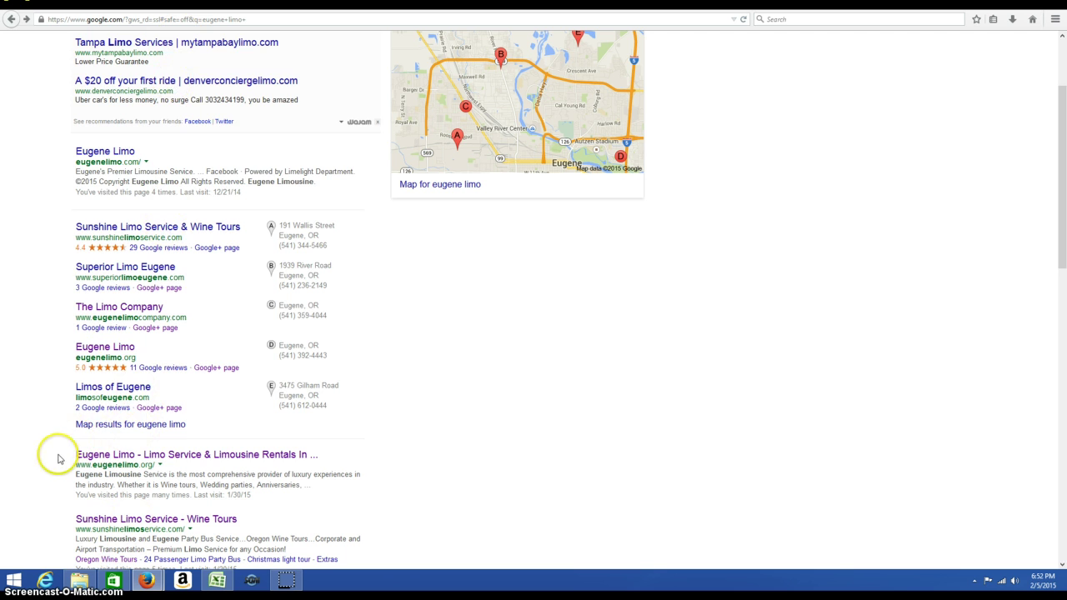
- Compare Eugene Limo's organic search result with its placement among the local listings
{"action": "left_click_drag", "start_coordinate": [105, 445], "coordinate": [303, 450]}
{"action": "left_click", "coordinate": [408, 459]}
{"action": "mouse_move", "coordinate": [385, 459]}
{"action": "left_mouse_down"}
{"action": "mouse_move", "coordinate": [72, 471]}
{"action": "mouse_move", "coordinate": [41, 462]}
{"action": "left_mouse_up"}
{"action": "left_click", "coordinate": [165, 468]}
{"action": "left_click_drag", "start_coordinate": [191, 360], "coordinate": [39, 362]}
{"action": "left_click", "coordinate": [38, 360]}
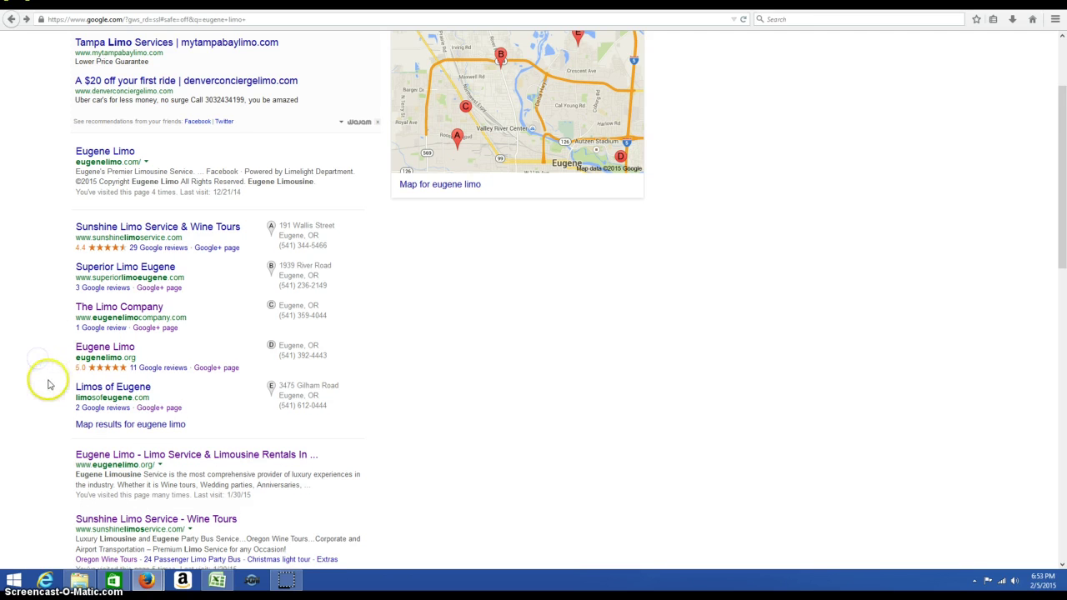
- Review the Eugene Limo listing's name, web address and rating, and return to the beginning of the "eugene limo" results
{"action": "left_click", "coordinate": [97, 353]}
{"action": "left_click", "coordinate": [116, 351]}
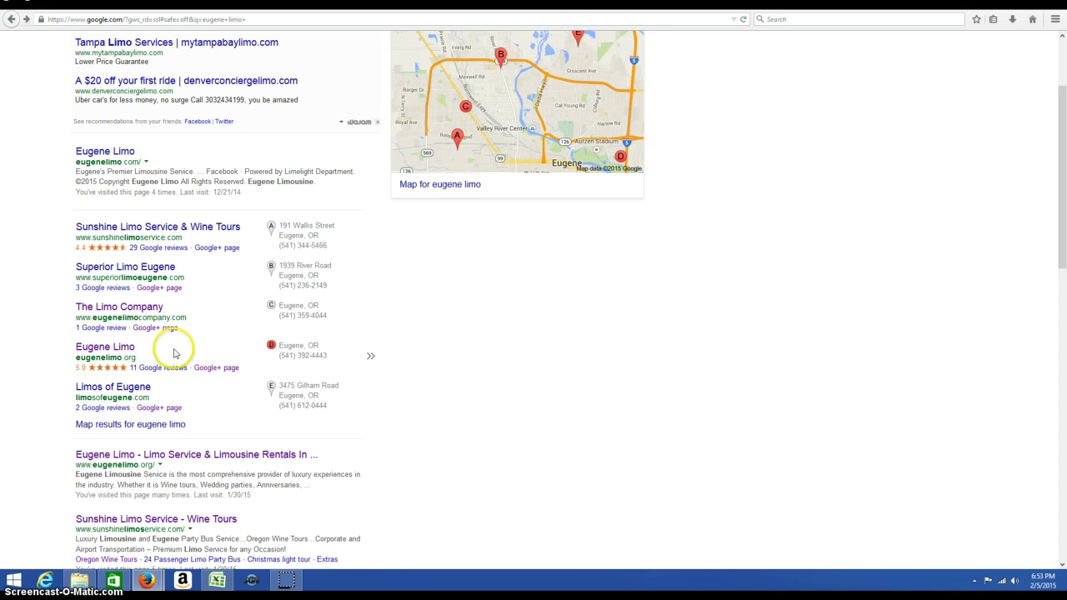
{"action": "left_click_drag", "start_coordinate": [73, 357], "coordinate": [96, 358]}
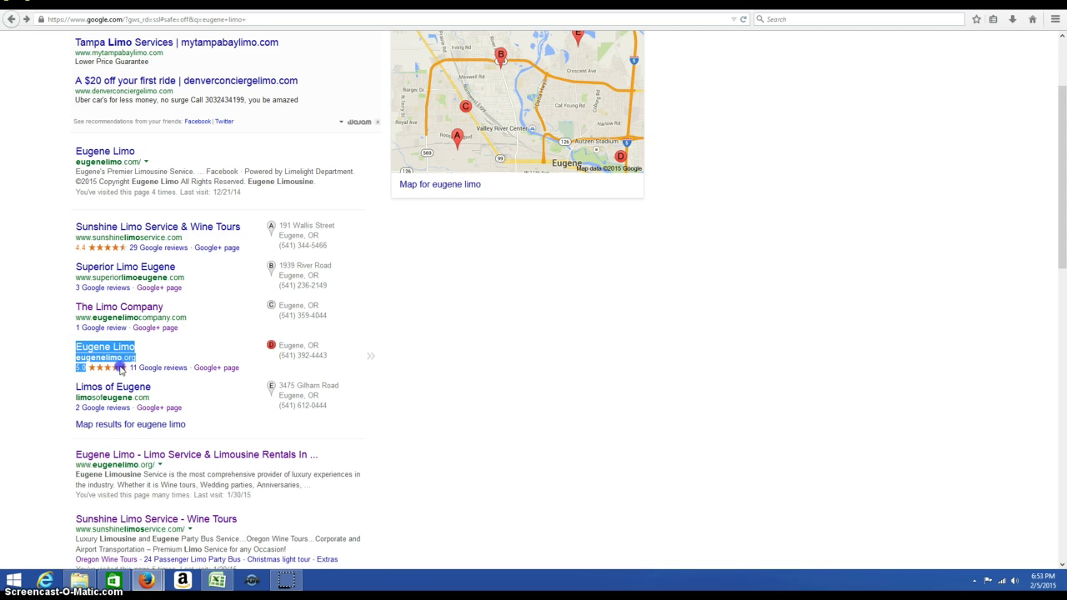
{"action": "left_click", "coordinate": [33, 359]}
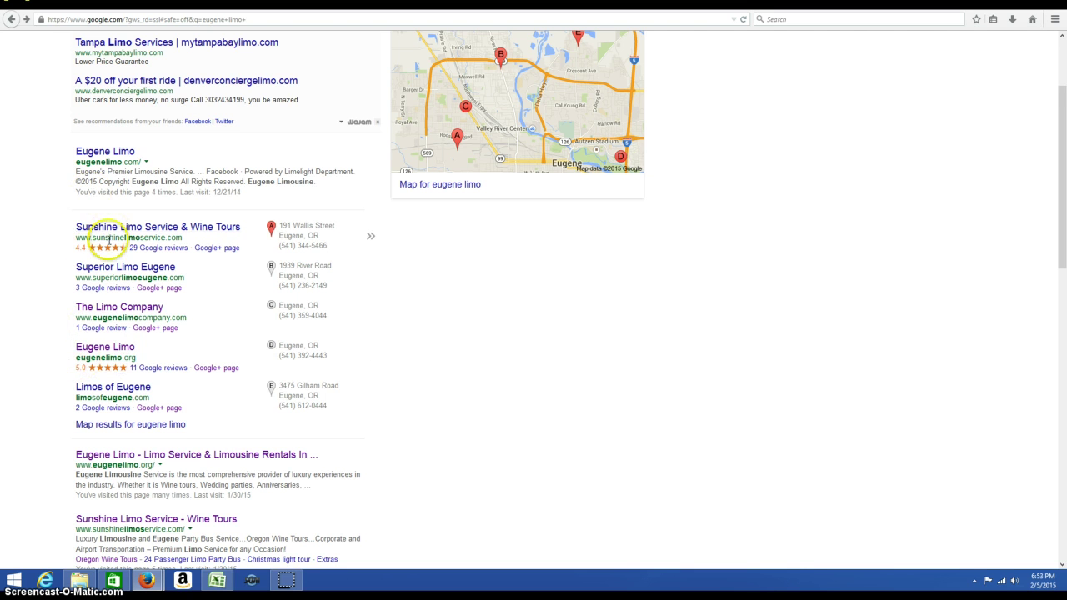
{"action": "scroll", "coordinate": [38, 188], "scroll_direction": "up", "scroll_amount": 3}
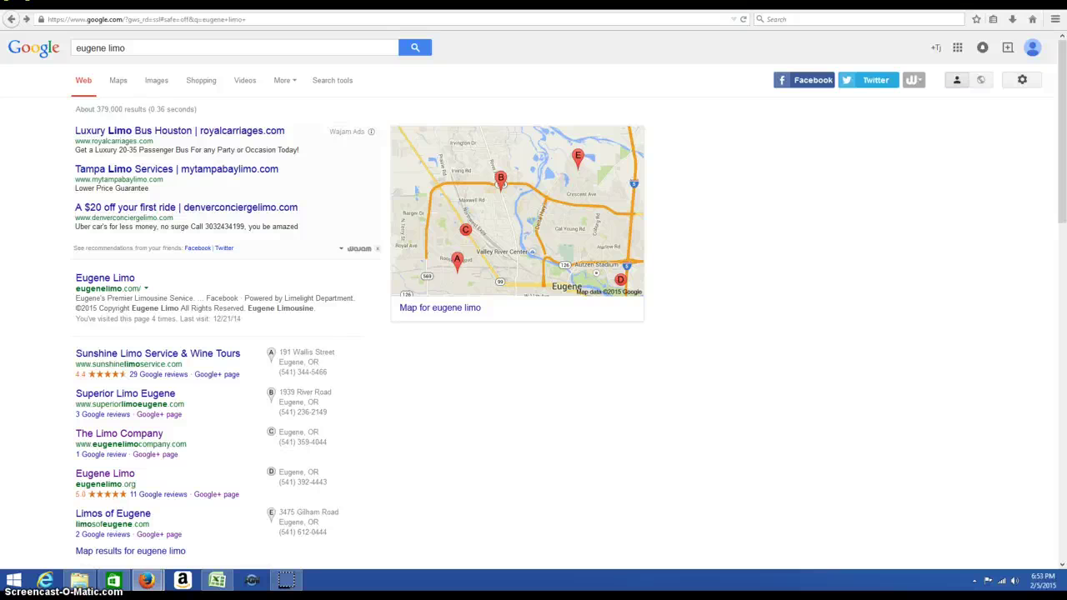
{"action": "left_click", "coordinate": [74, 171]}
{"action": "left_click", "coordinate": [72, 108]}
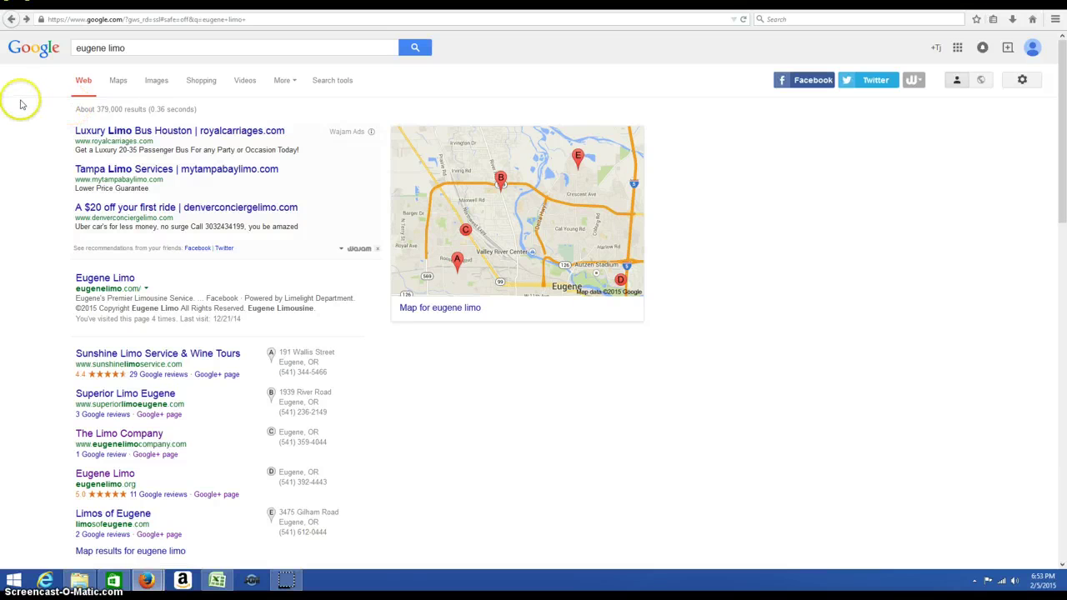